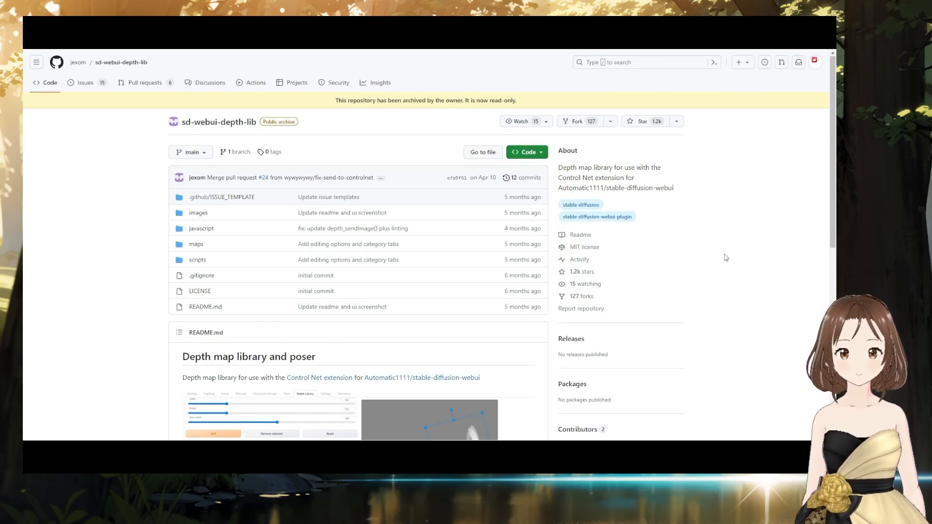
# Step: Look over the depth library repository and the Depth Library extension, and generate a txt2img image from the prompt "1 girl"
pyautogui.scroll(-5, 726, 258)
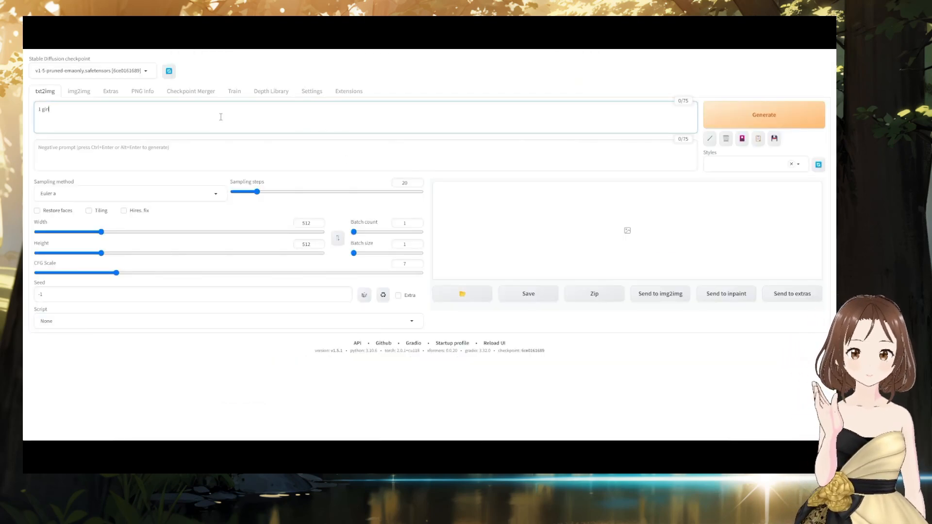
pyautogui.click(271, 91)
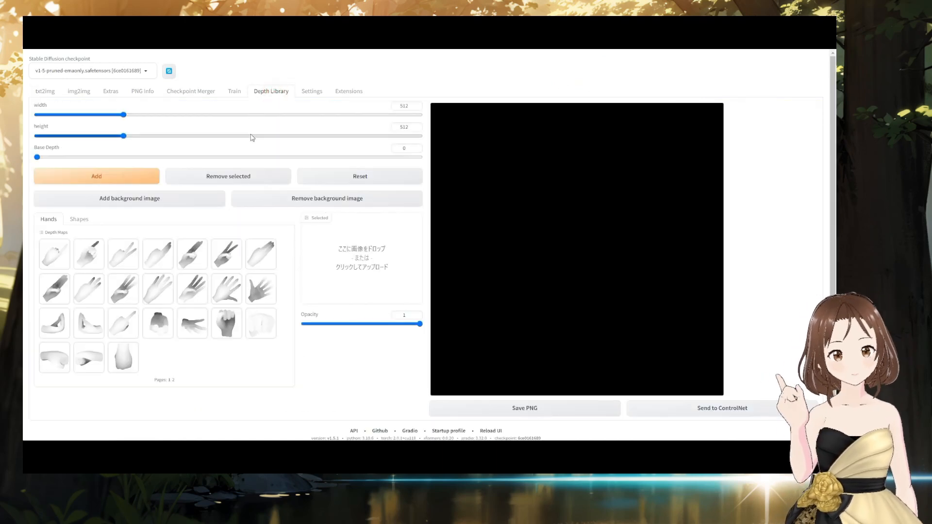
pyautogui.click(43, 92)
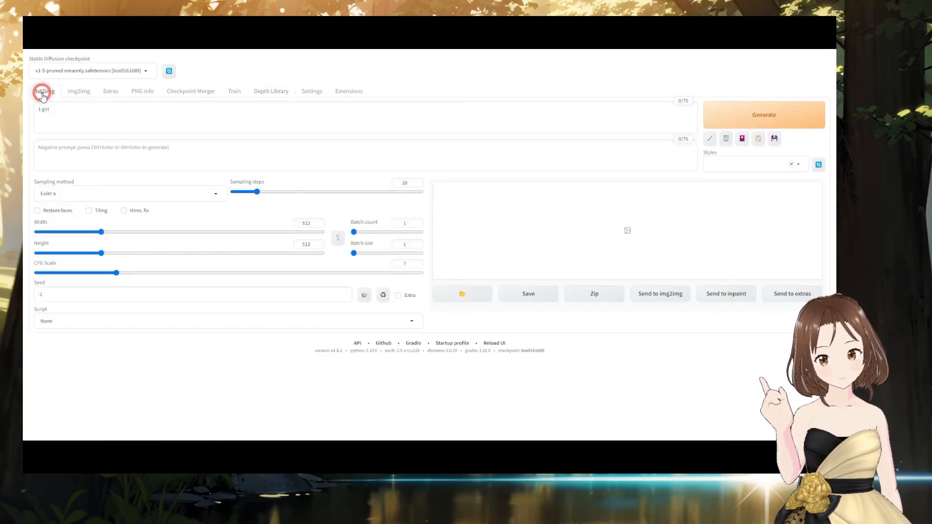
pyautogui.click(750, 119)
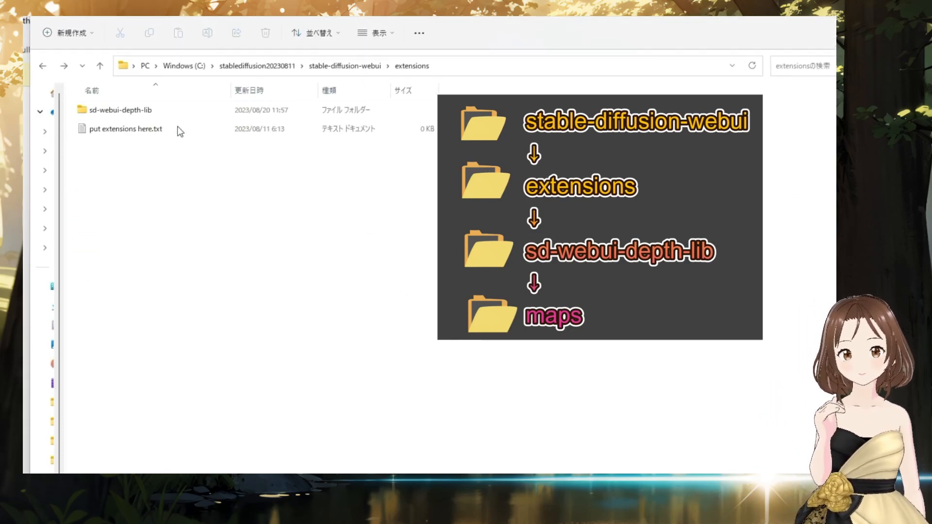
# Step: Open the hands folder inside sd-webui-depth-lib's maps folder to view the hand depth map images
pyautogui.doubleClick(116, 112)
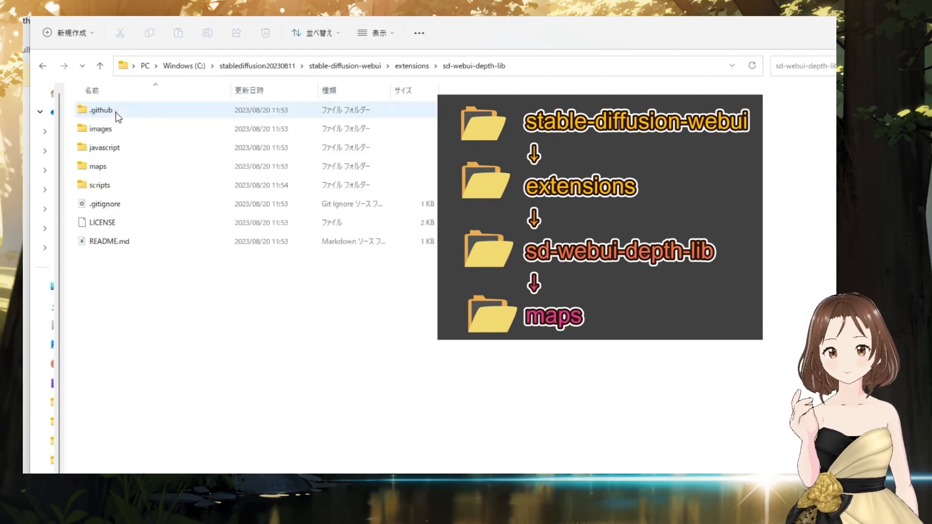
pyautogui.doubleClick(98, 170)
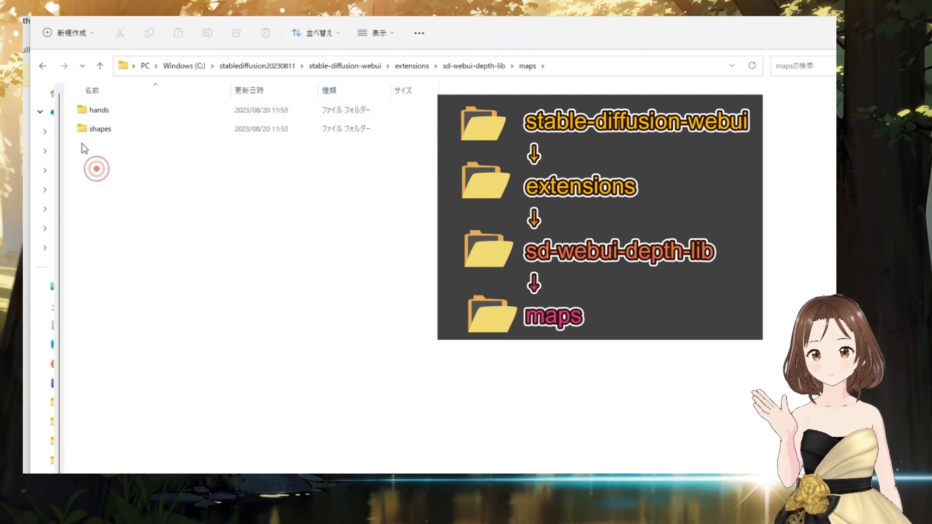
pyautogui.click(90, 115)
pyautogui.doubleClick(90, 115)
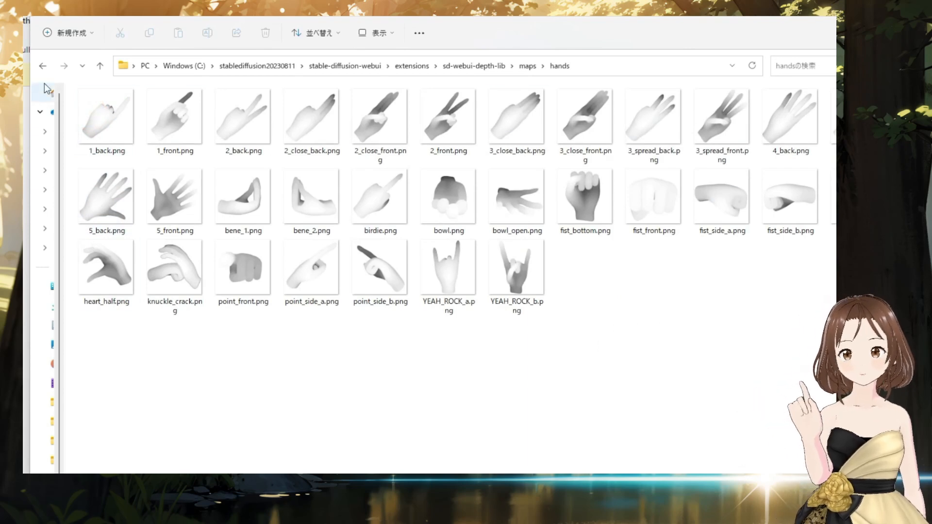
# Step: Return to the extensions folder and delete the sd-webui-depth-lib folder
pyautogui.click(44, 68)
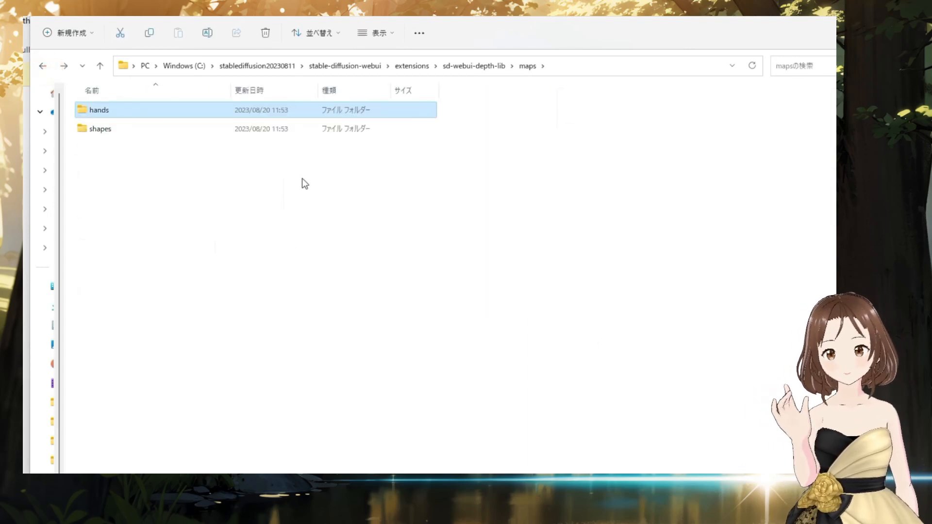
pyautogui.click(43, 65)
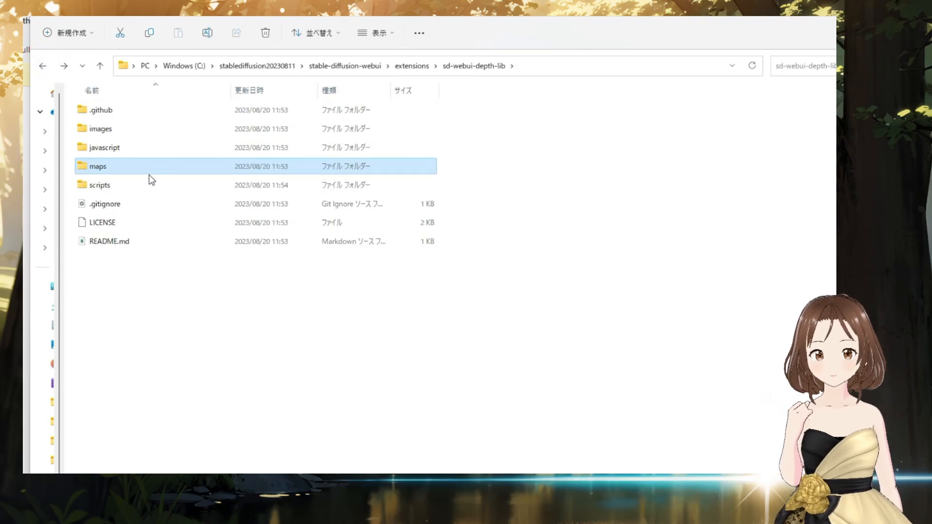
pyautogui.click(43, 66)
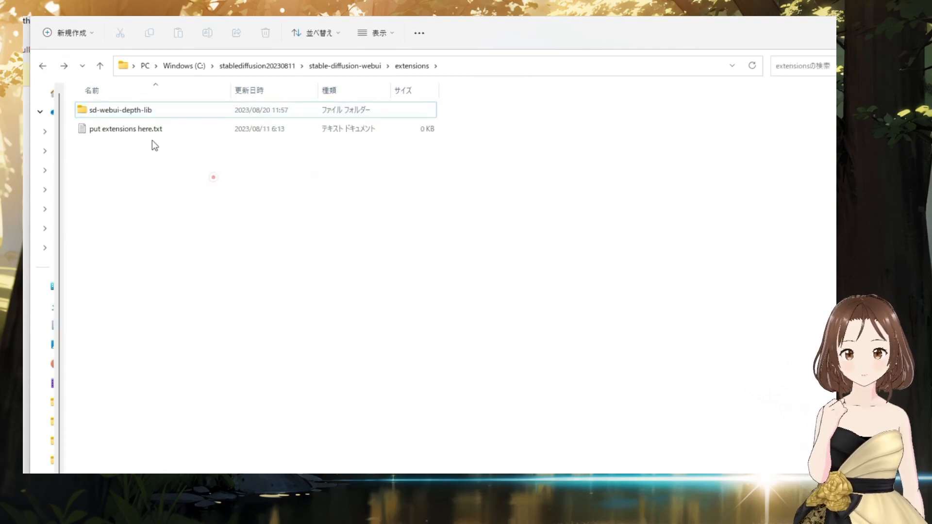
pyautogui.click(81, 110)
pyautogui.click(265, 33)
pyautogui.click(216, 194)
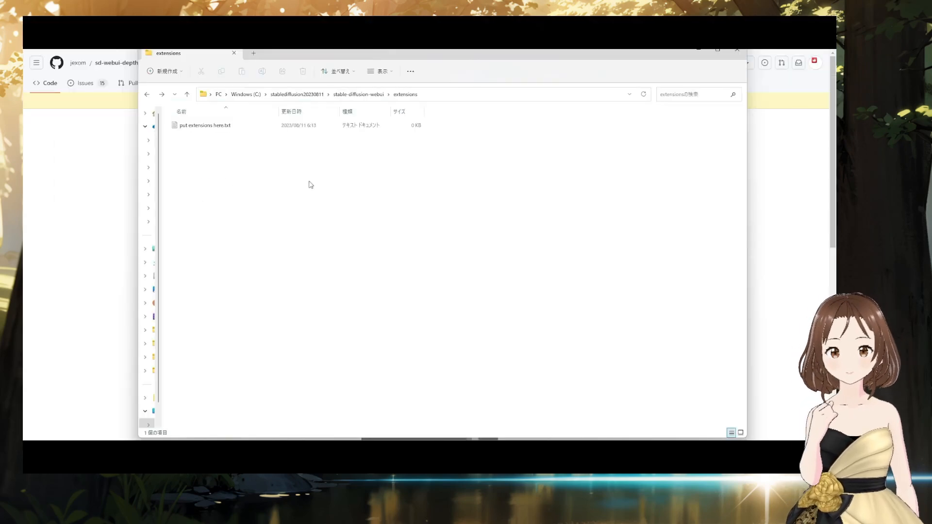
# Step: Launch webui-user.bat from the stable-diffusion-webui folder
pyautogui.click(359, 94)
pyautogui.scroll(-8, 237, 246)
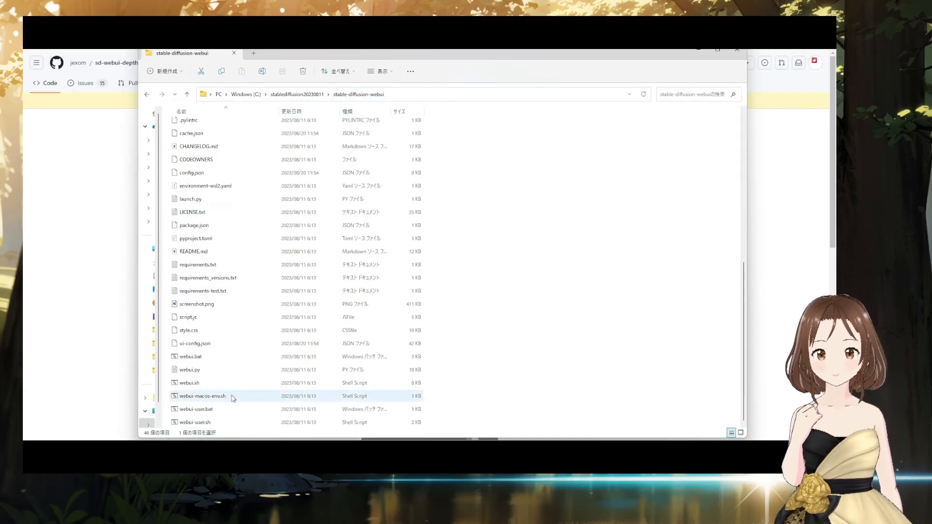
pyautogui.click(224, 409)
pyautogui.doubleClick(224, 409)
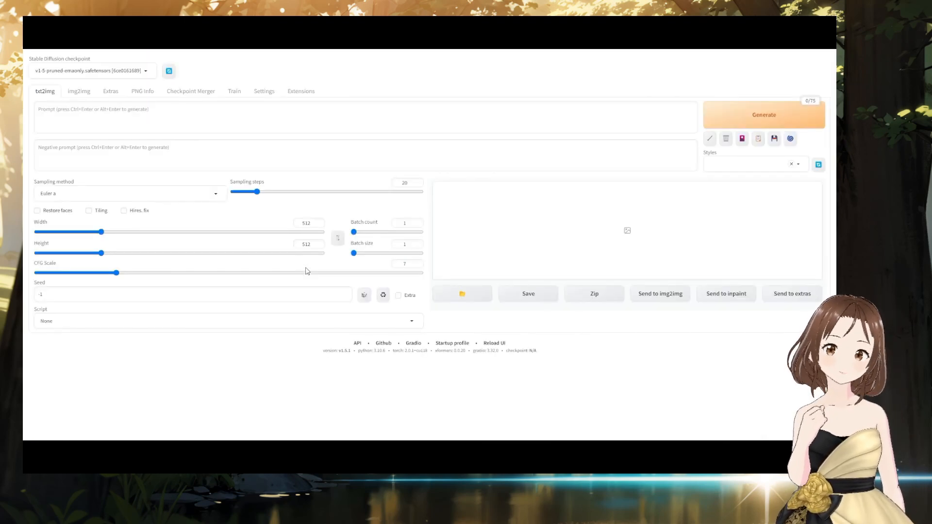
# Step: Enter "1 girl" as the txt2img prompt and generate an image
pyautogui.click(263, 119)
pyautogui.write('1 girl')
pyautogui.click(759, 115)
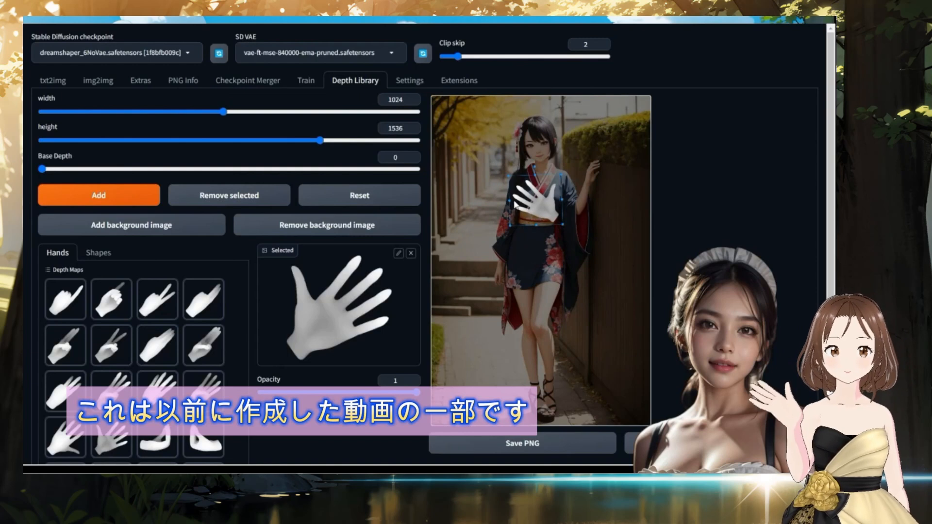
# Step: Move the open-hand depth map onto the kimono girl's raised hand in the Depth Library canvas and adjust its fit
pyautogui.moveTo(510, 201); pyautogui.dragTo(585, 154)
pyautogui.moveTo(603, 145); pyautogui.dragTo(595, 173)
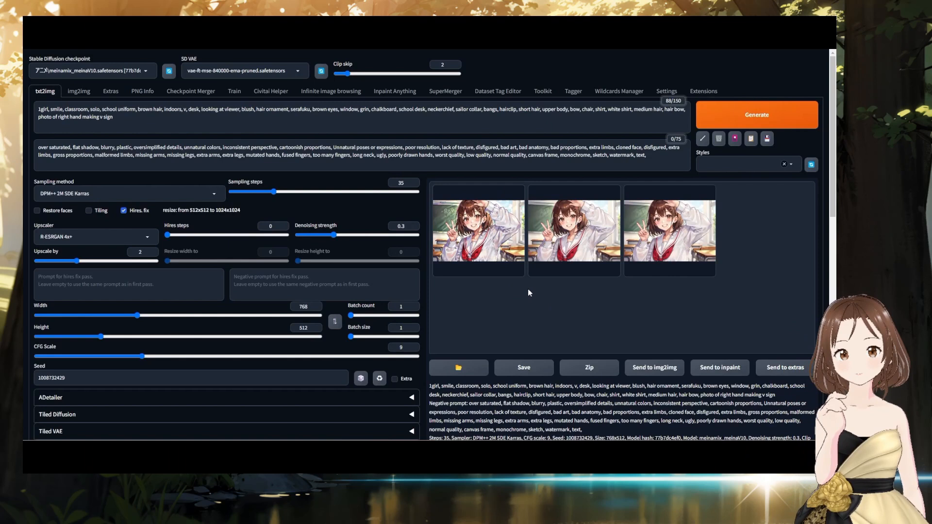
# Step: Load the generated classroom girl image into ControlNet Unit 0 and show its canvas in fullscreen mode
pyautogui.scroll(-7, 528, 289)
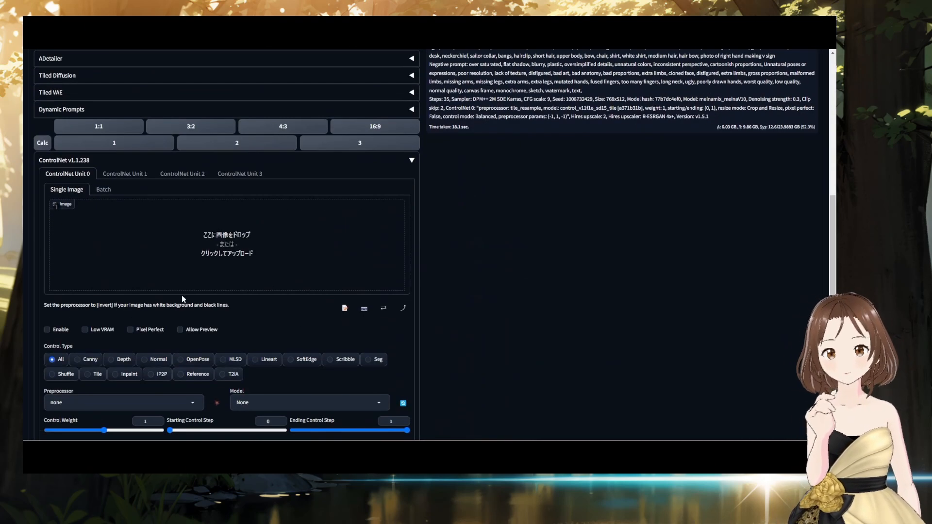
pyautogui.moveTo(572, 214); pyautogui.dragTo(236, 243)
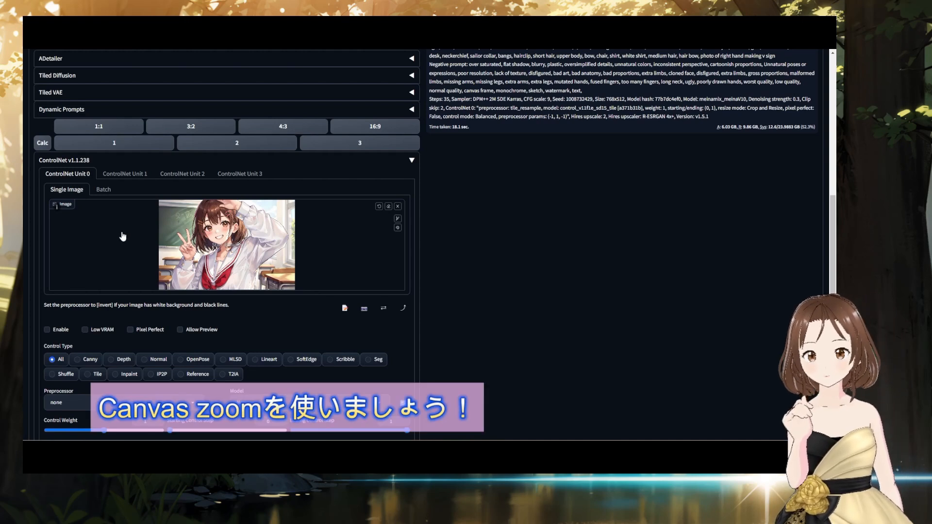
pyautogui.moveTo(56, 208)
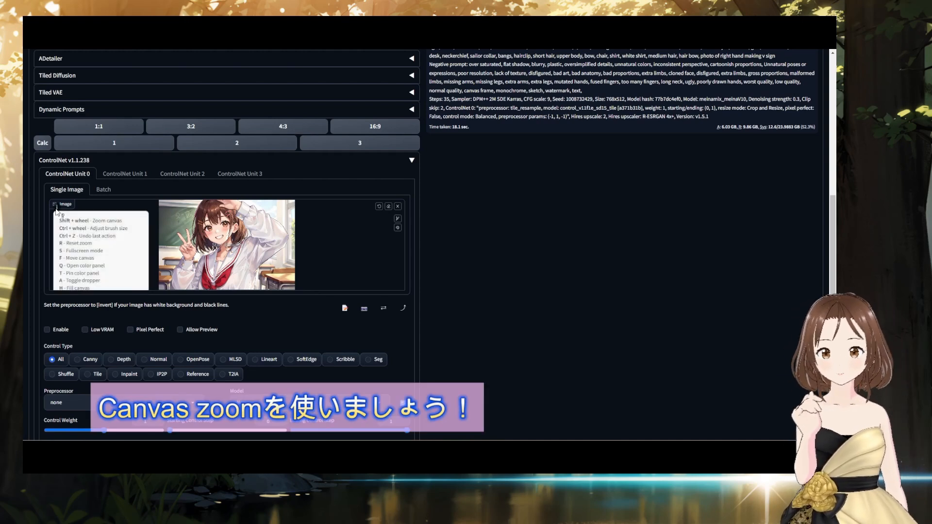
pyautogui.press('s')
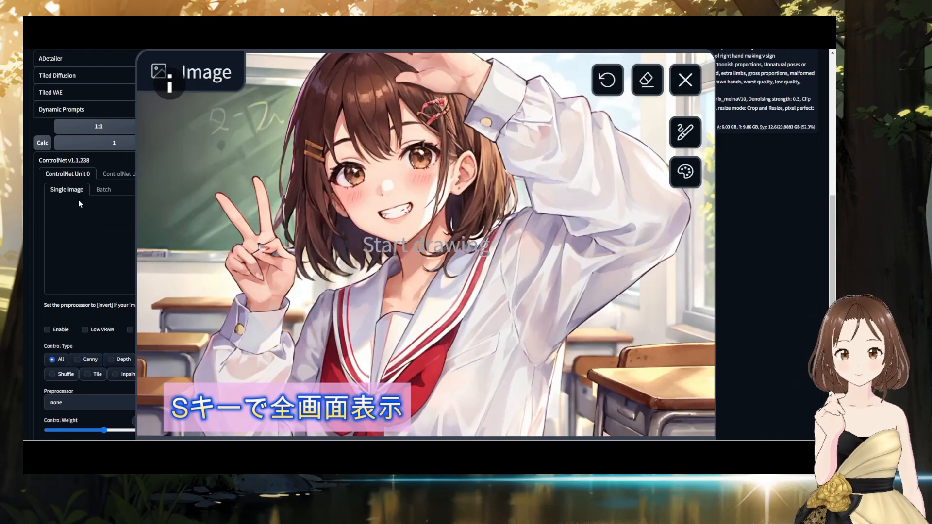
# Step: Enlarge the brush, paint a mask over the girl's V-sign hand, and leave fullscreen mode
pyautogui.click(687, 133)
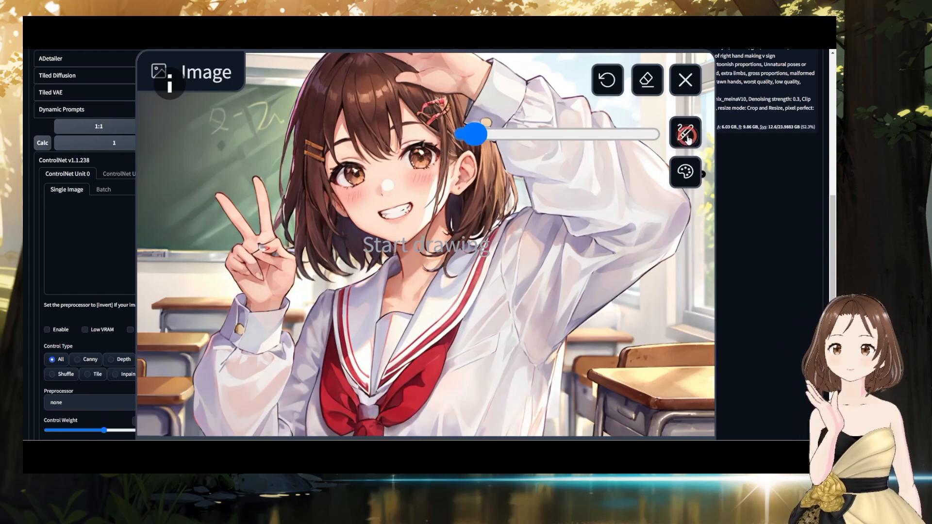
pyautogui.moveTo(475, 134); pyautogui.dragTo(563, 138)
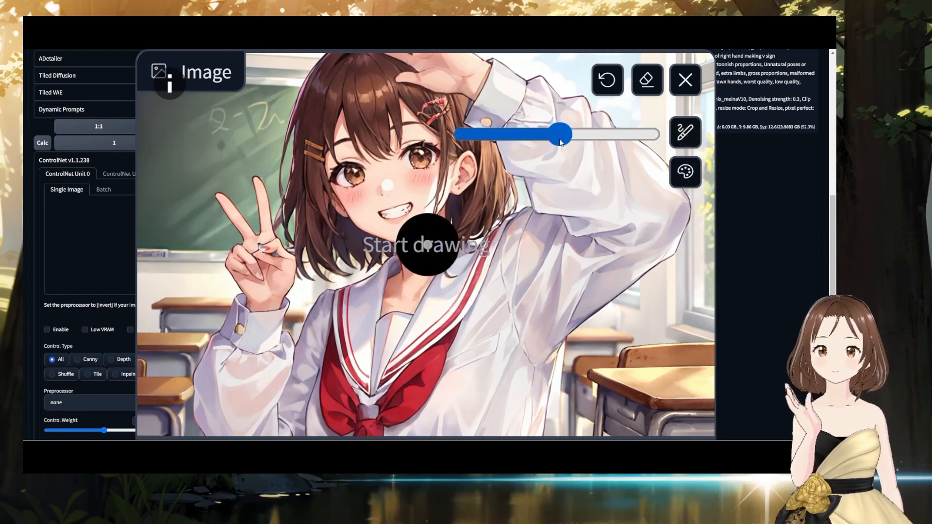
pyautogui.moveTo(257, 274)
pyautogui.mouseDown()
pyautogui.moveTo(228, 228)
pyautogui.moveTo(239, 207)
pyautogui.moveTo(256, 208)
pyautogui.moveTo(273, 227)
pyautogui.moveTo(276, 252)
pyautogui.moveTo(265, 270)
pyautogui.moveTo(238, 277)
pyautogui.moveTo(221, 257)
pyautogui.moveTo(222, 229)
pyautogui.moveTo(237, 207)
pyautogui.moveTo(279, 217)
pyautogui.moveTo(285, 235)
pyautogui.moveTo(266, 277)
pyautogui.moveTo(255, 276)
pyautogui.moveTo(259, 219)
pyautogui.moveTo(297, 222)
pyautogui.moveTo(289, 267)
pyautogui.moveTo(252, 274)
pyautogui.moveTo(227, 240)
pyautogui.moveTo(233, 211)
pyautogui.moveTo(275, 208)
pyautogui.mouseUp()
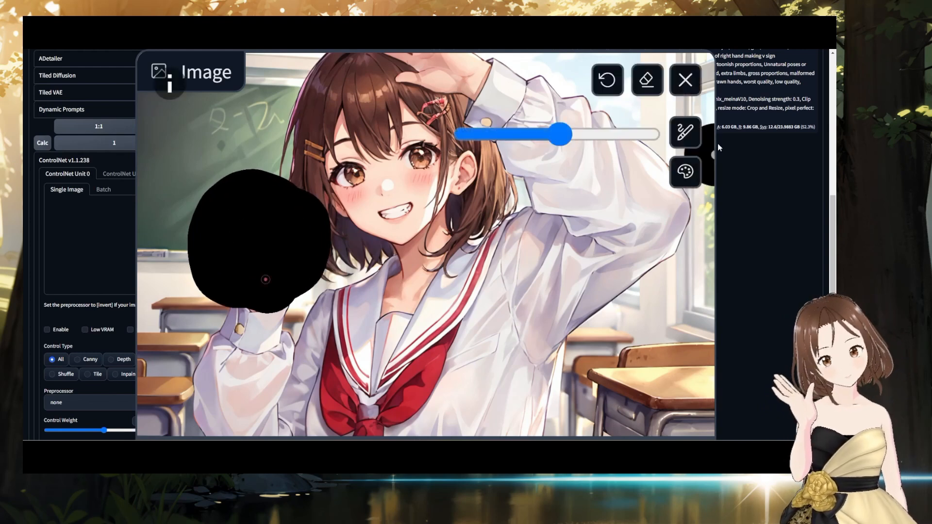
pyautogui.moveTo(187, 85)
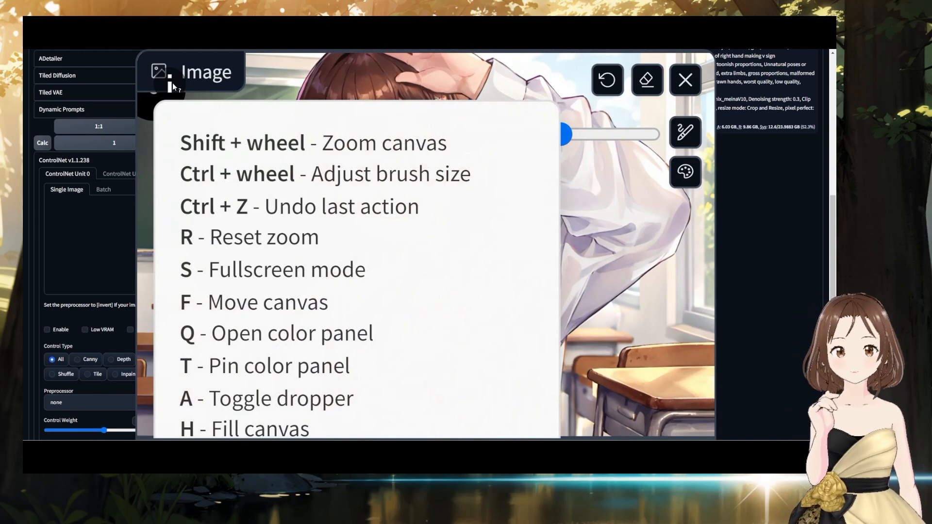
pyautogui.press('s')
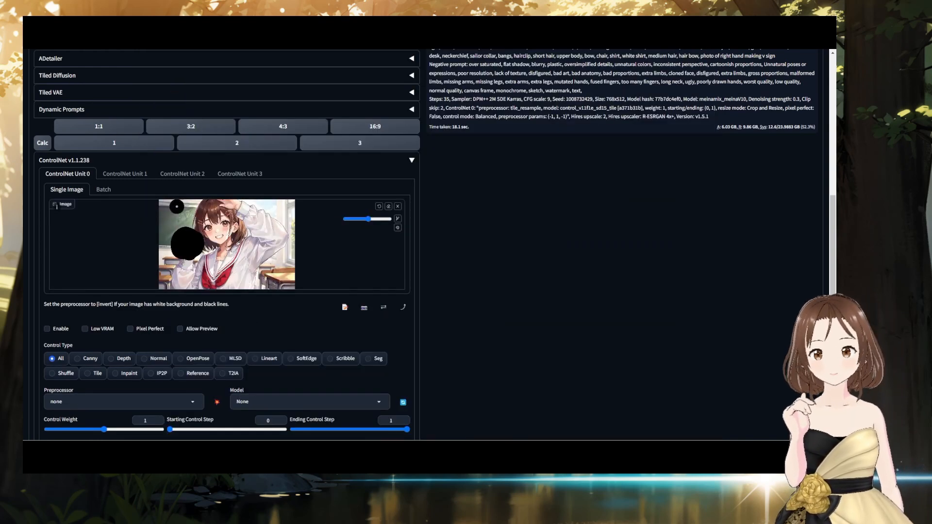
# Step: Enable ControlNet Unit 0 and set its control type to Inpaint
pyautogui.scroll(-3, 343, 257)
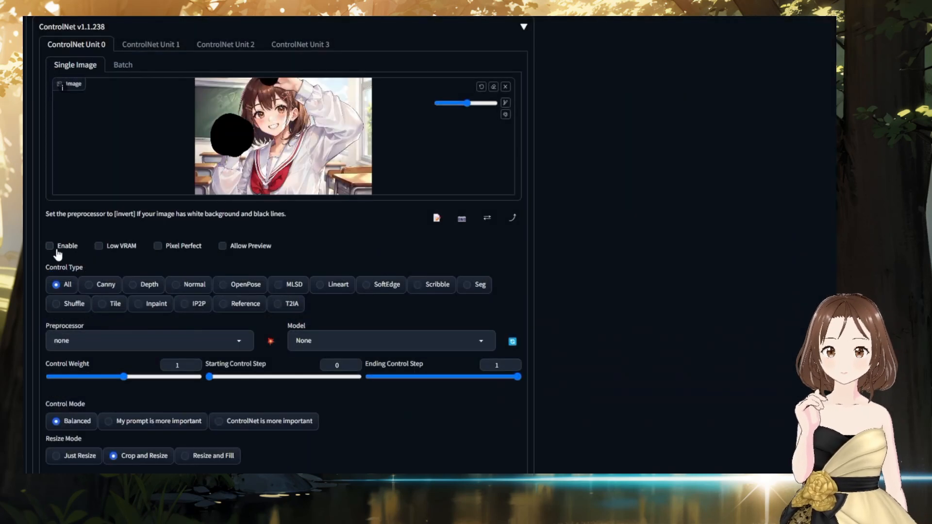
pyautogui.click(49, 242)
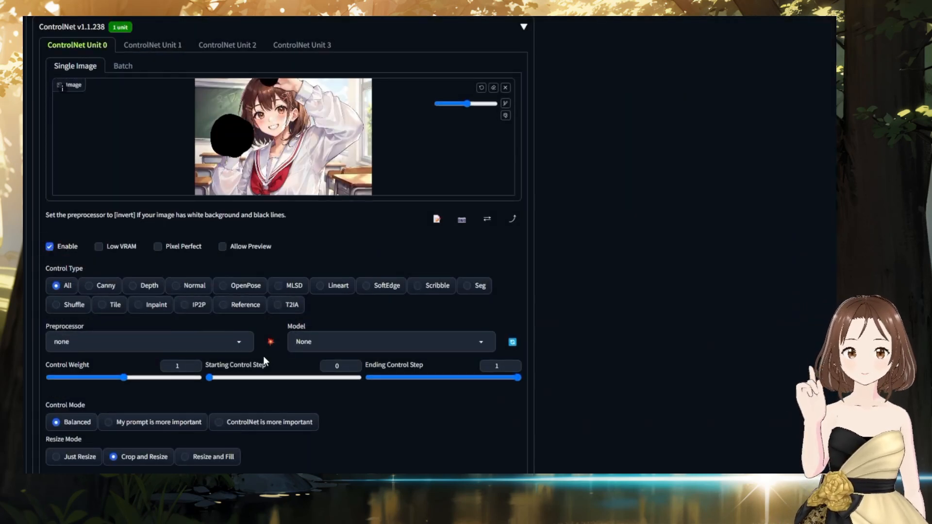
pyautogui.click(137, 306)
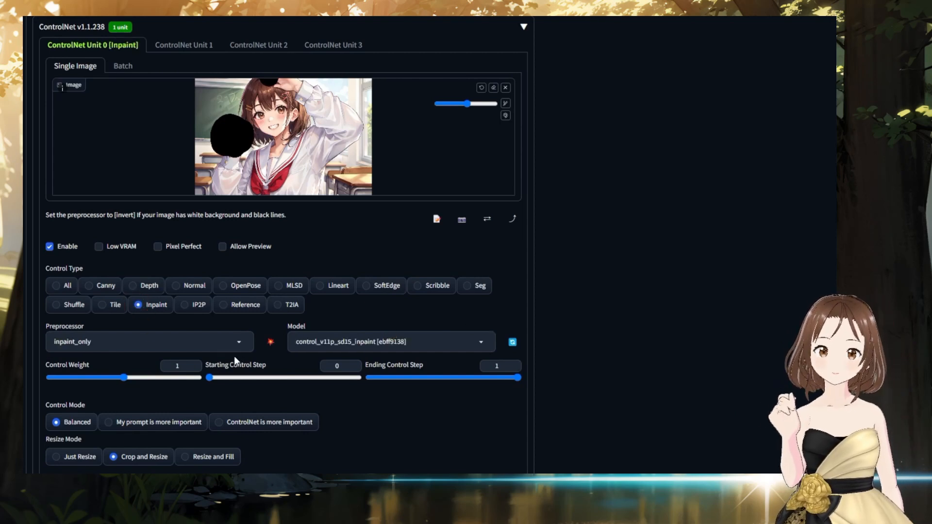
pyautogui.scroll(-1, 262, 352)
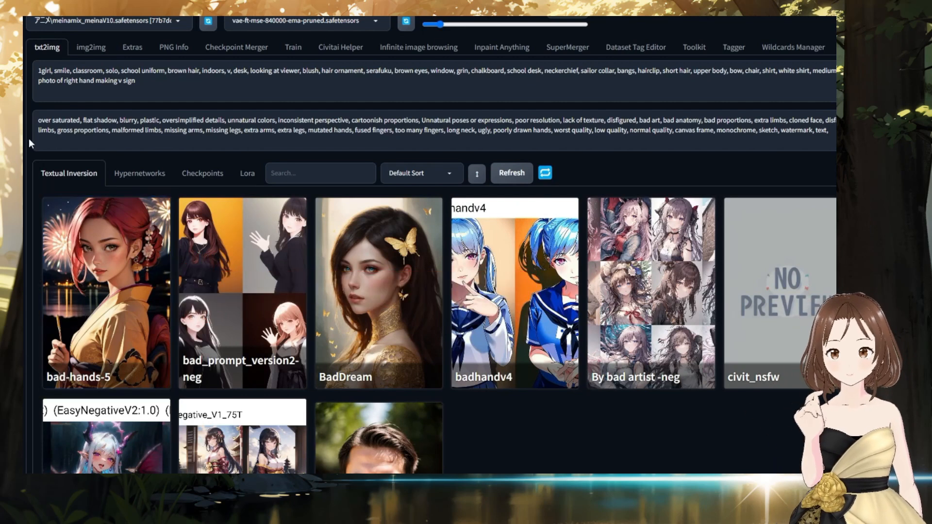
# Step: Add the bad-hands-5 textual inversion to the negative prompt and relocate it to the beginning of the text
pyautogui.click(76, 259)
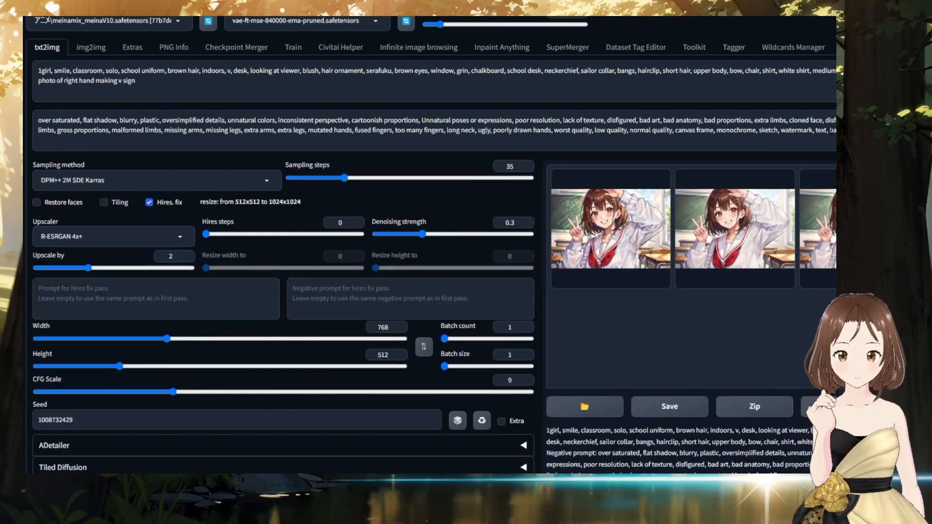
pyautogui.moveTo(836, 131); pyautogui.dragTo(828, 133)
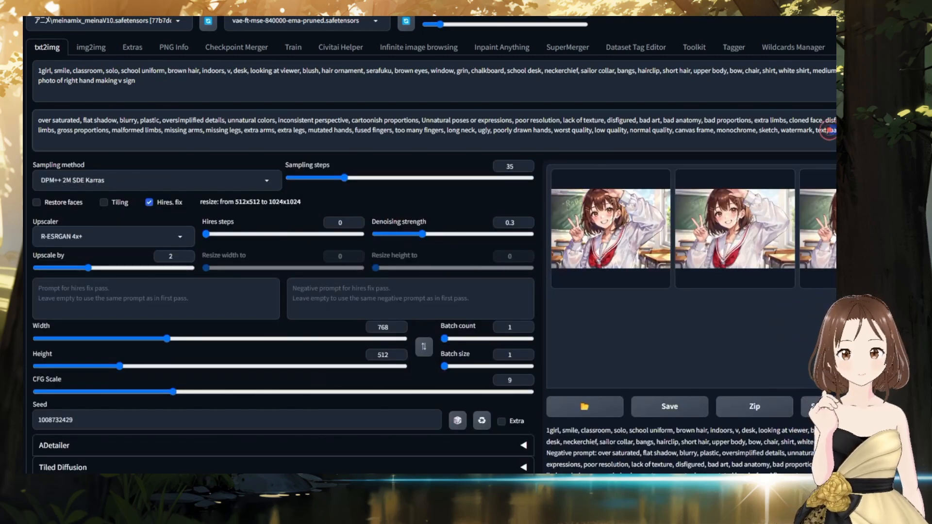
pyautogui.hotkey('ctrl', 'x')
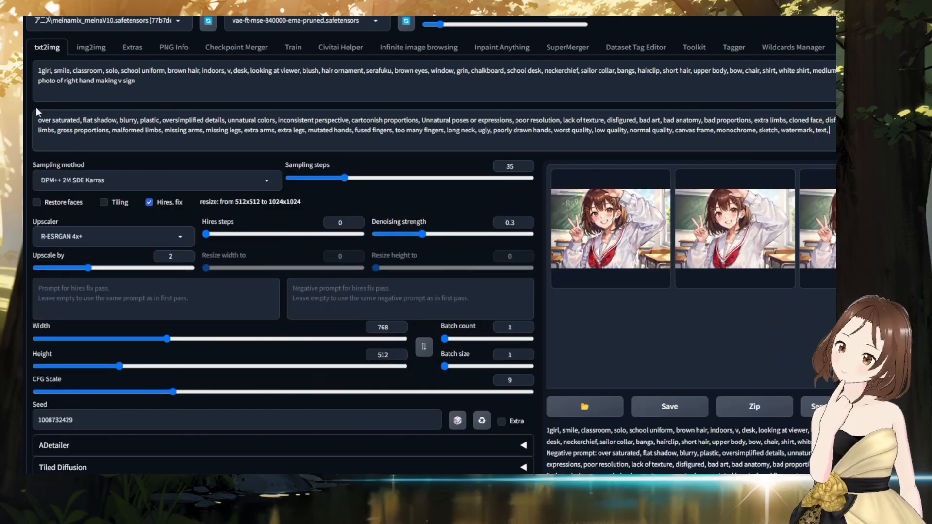
pyautogui.click(38, 121)
pyautogui.hotkey('ctrl', 'v')
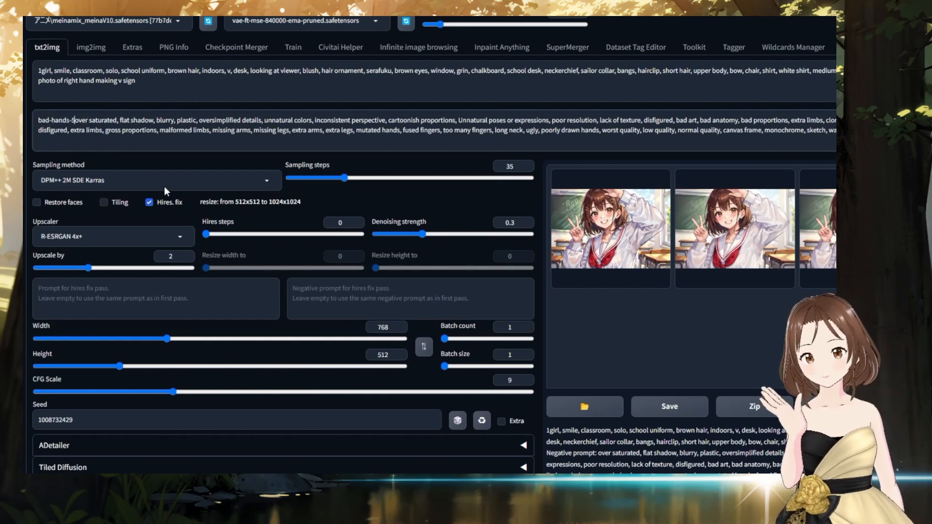
# Step: Weight the embedding at the start of the negative prompt as "(bad-hands-5:1.4)," and generate the image
pyautogui.write(':1.4')
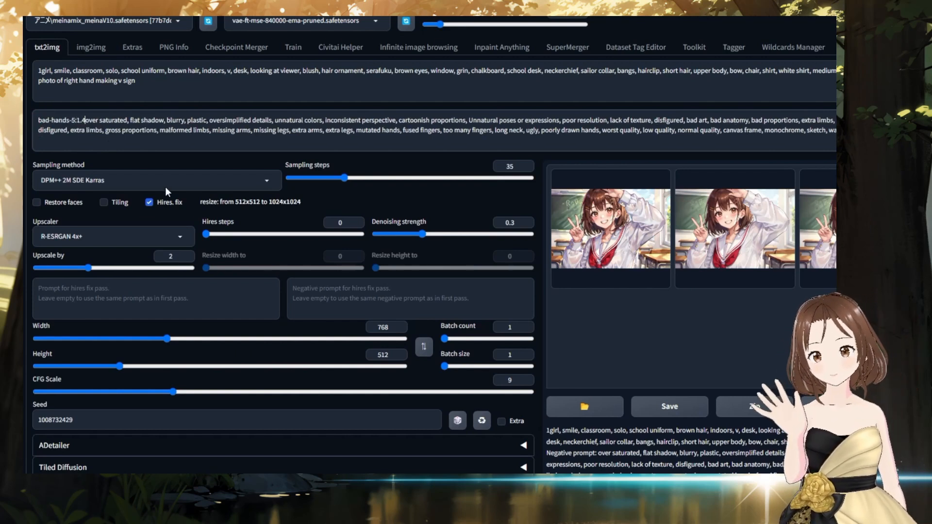
pyautogui.write(')')
pyautogui.press('Left')
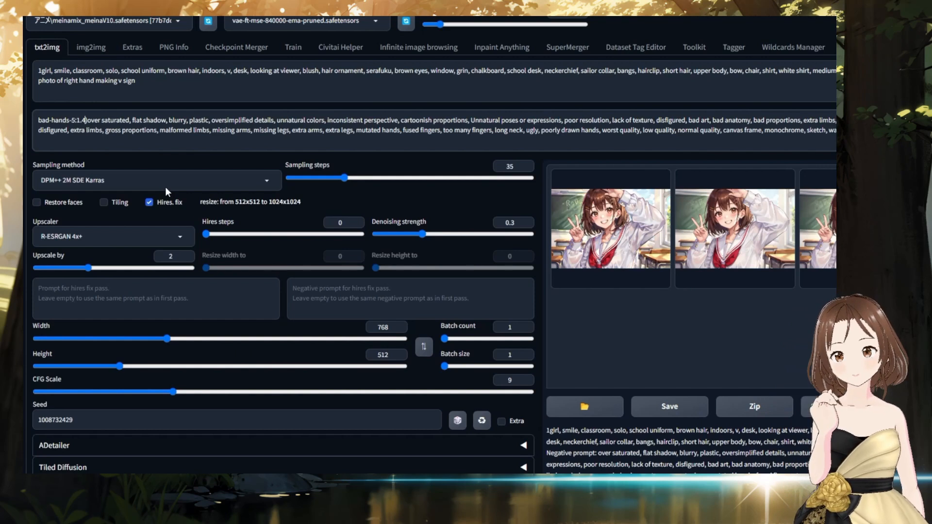
pyautogui.press('Home')
pyautogui.write('(')
pyautogui.press('Right')
pyautogui.press('Right')
pyautogui.press('Right')
pyautogui.press('Right')
pyautogui.press('Right')
pyautogui.press('Right')
pyautogui.press('Right')
pyautogui.press('Right')
pyautogui.press('Right')
pyautogui.press('Right')
pyautogui.press('Right')
pyautogui.press('Right')
pyautogui.press('Right')
pyautogui.press('Right')
pyautogui.press('Right')
pyautogui.press('Right')
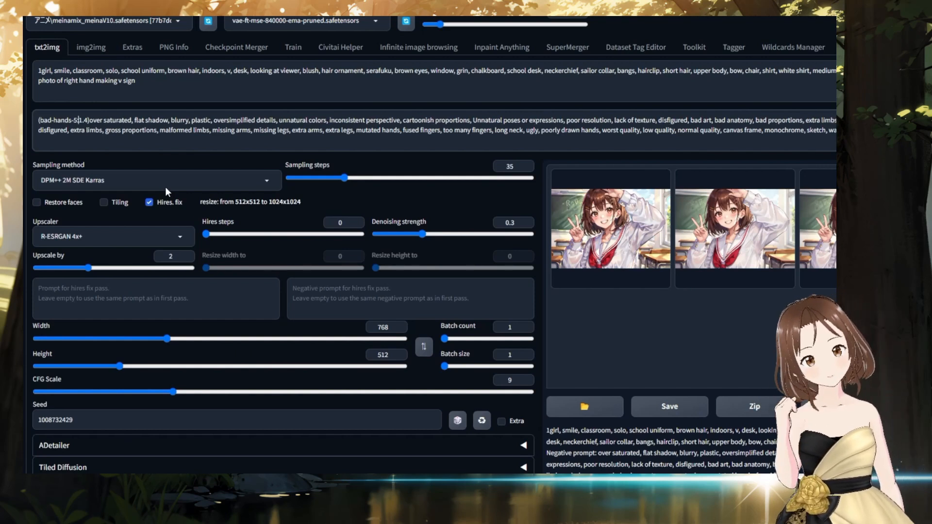
pyautogui.write(',')
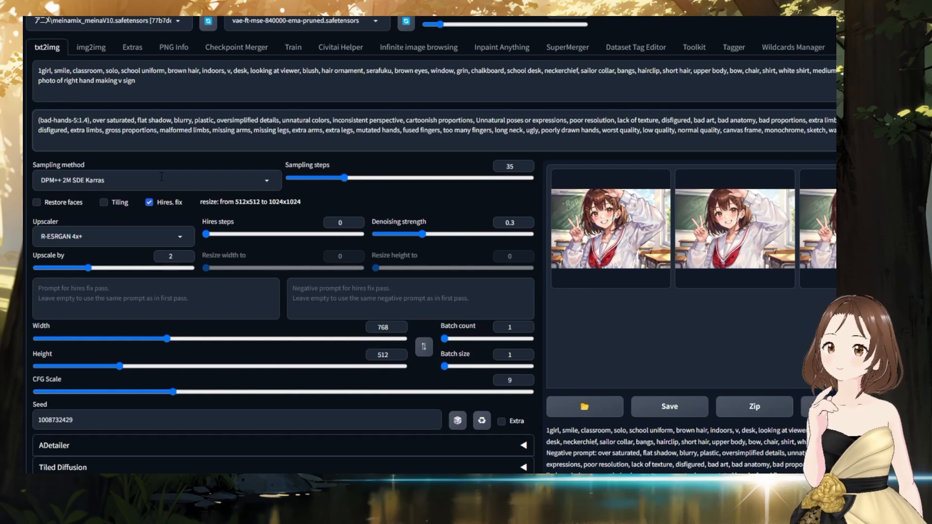
pyautogui.hotkey('ctrl', 'Return')
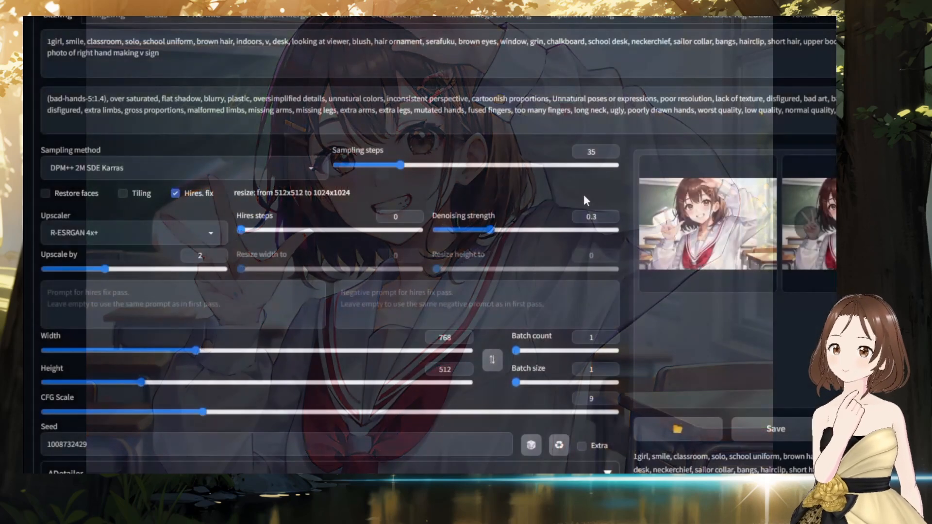
# Step: Show the ADetailer settings and choose hand_yolov8n.pt as the first detection model
pyautogui.scroll(-5, 506, 192)
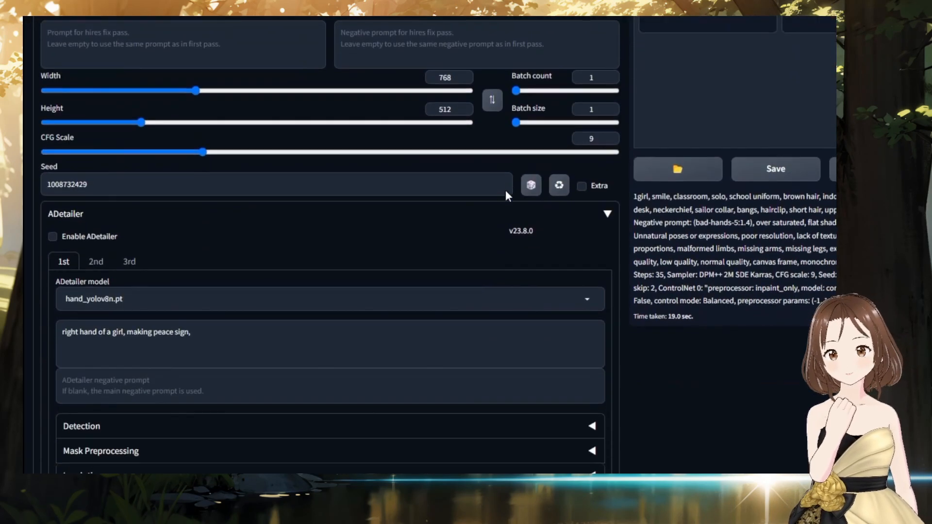
pyautogui.scroll(-1, 506, 191)
pyautogui.click(594, 161)
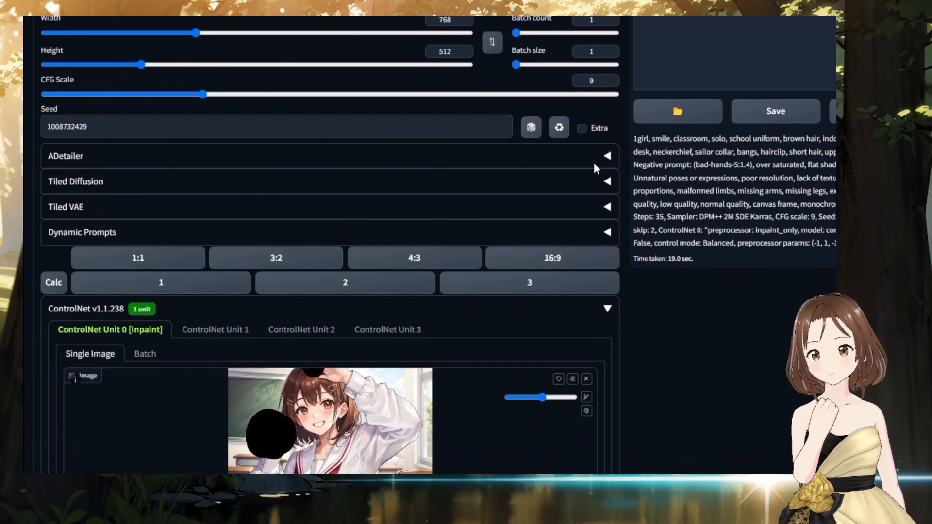
pyautogui.click(594, 161)
pyautogui.scroll(-1, 333, 170)
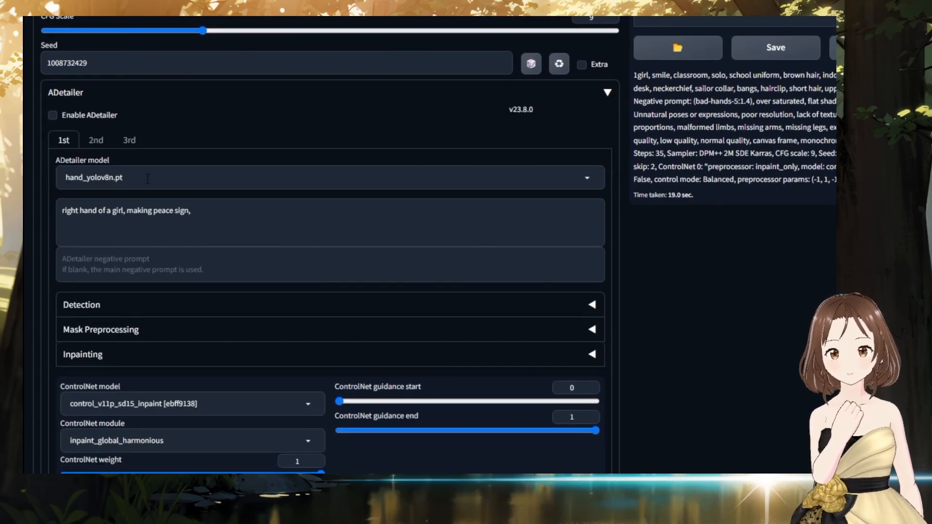
pyautogui.click(571, 180)
pyautogui.click(115, 220)
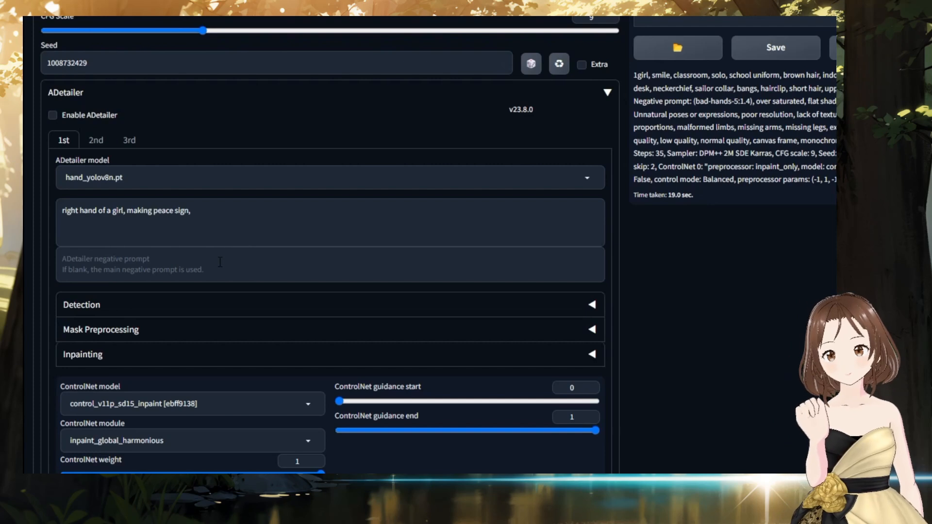
# Step: Enable ADetailer and generate the image again with the ControlNet inpaint unit still active
pyautogui.scroll(8, 220, 262)
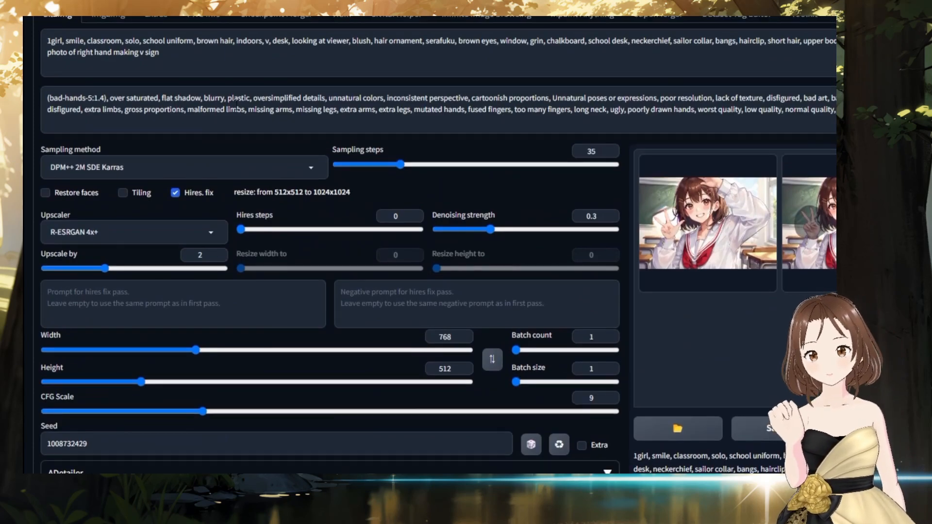
pyautogui.scroll(-9, 236, 104)
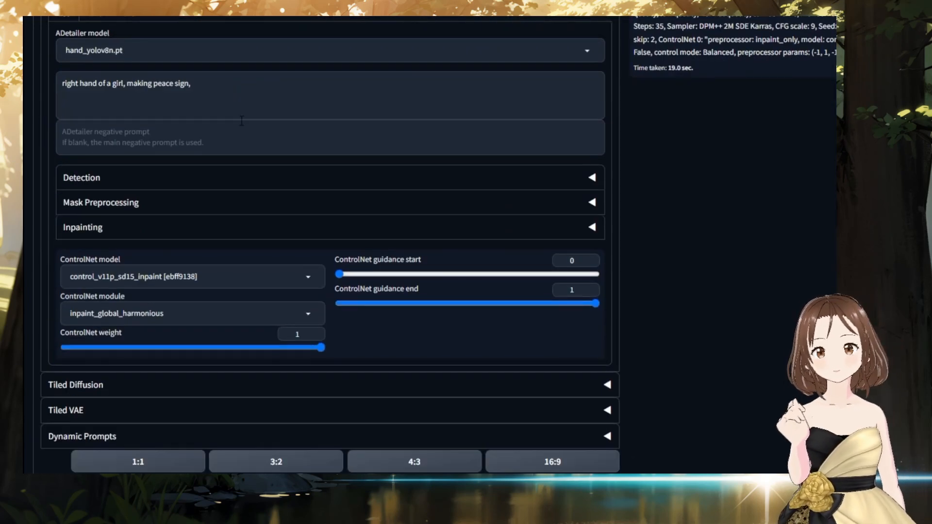
pyautogui.scroll(3, 241, 120)
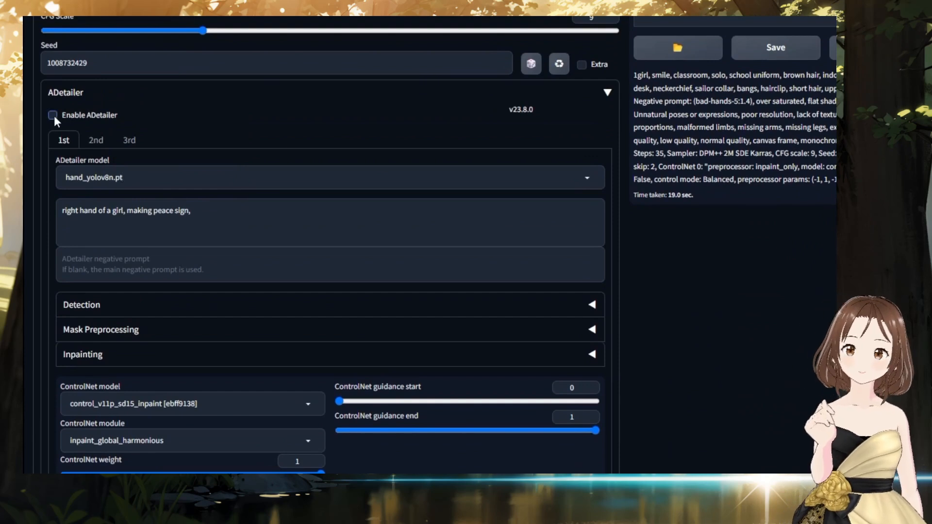
pyautogui.click(53, 115)
pyautogui.scroll(8, 560, 139)
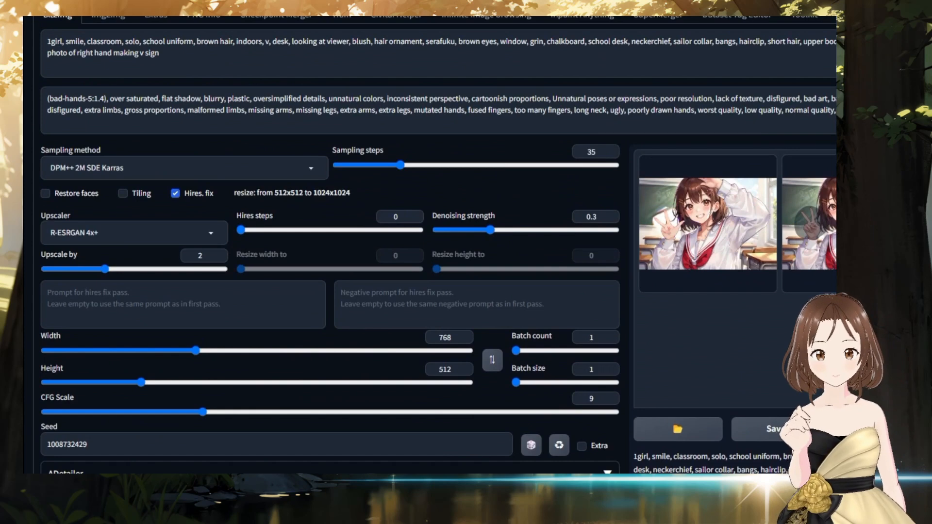
pyautogui.scroll(-16, 539, 184)
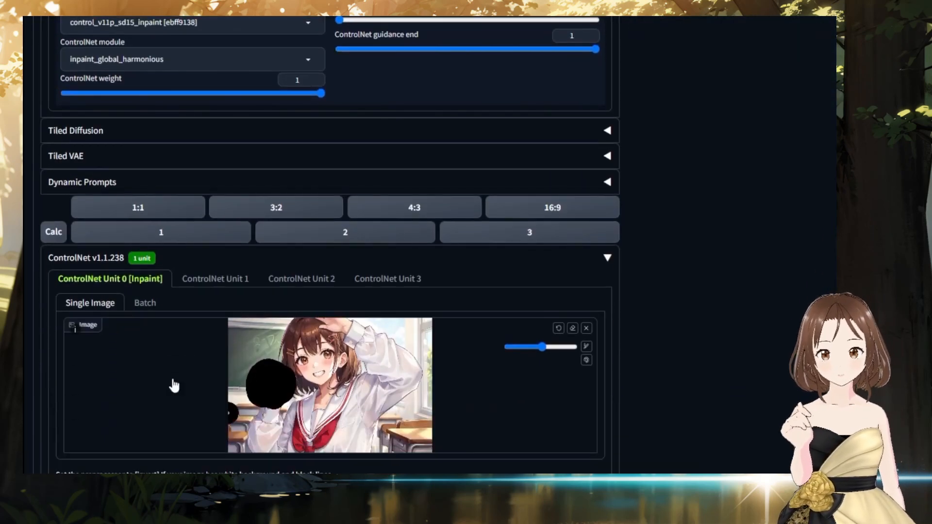
pyautogui.scroll(16, 244, 244)
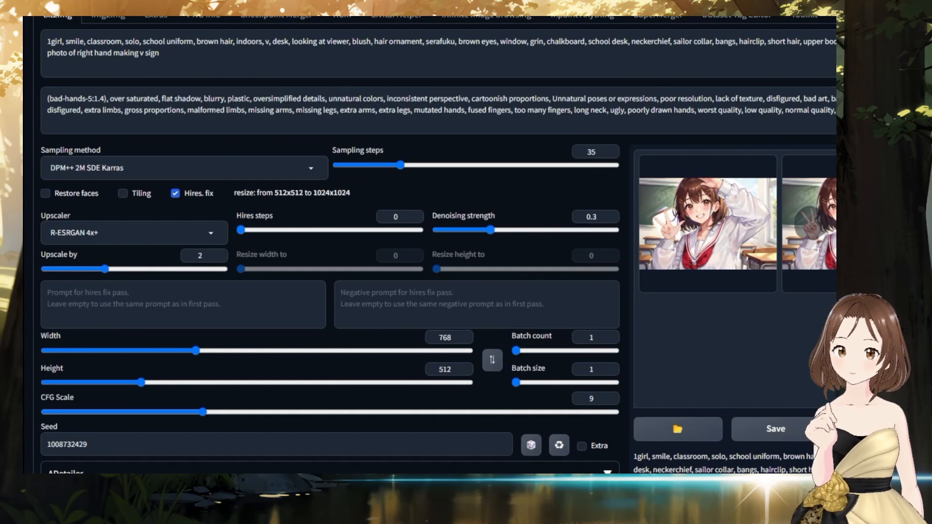
pyautogui.hotkey('ctrl', 'Return')
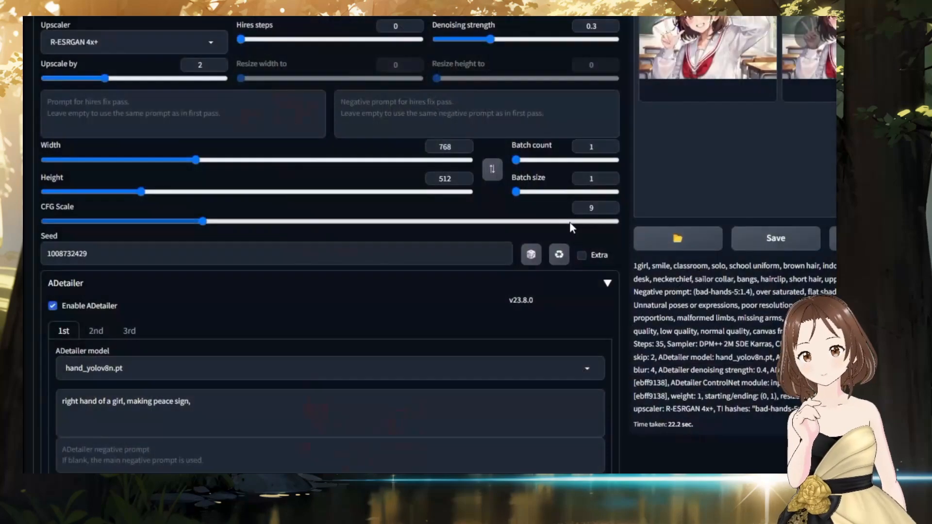
# Step: Set ADetailer's inpaint denoising strength to 0.2 and regenerate the image
pyautogui.scroll(-2, 569, 222)
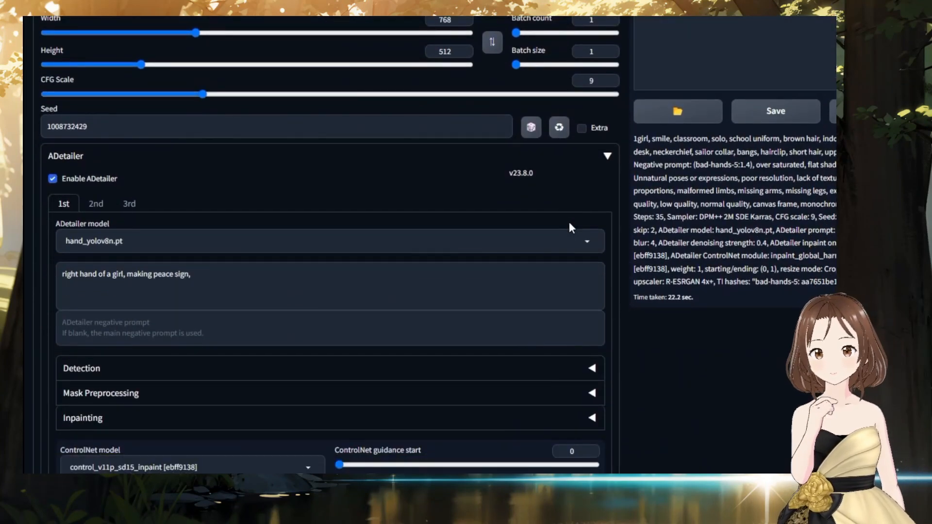
pyautogui.scroll(-4, 477, 210)
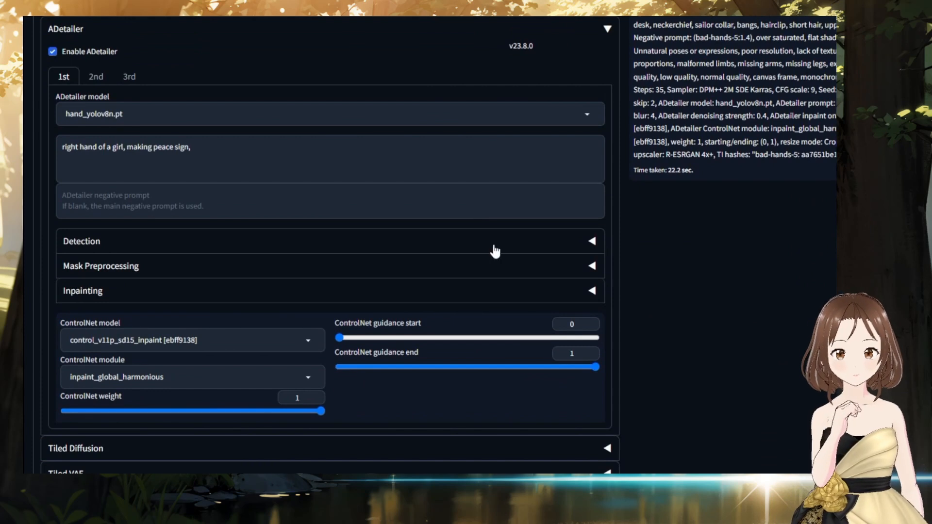
pyautogui.click(592, 291)
pyautogui.scroll(-2, 479, 268)
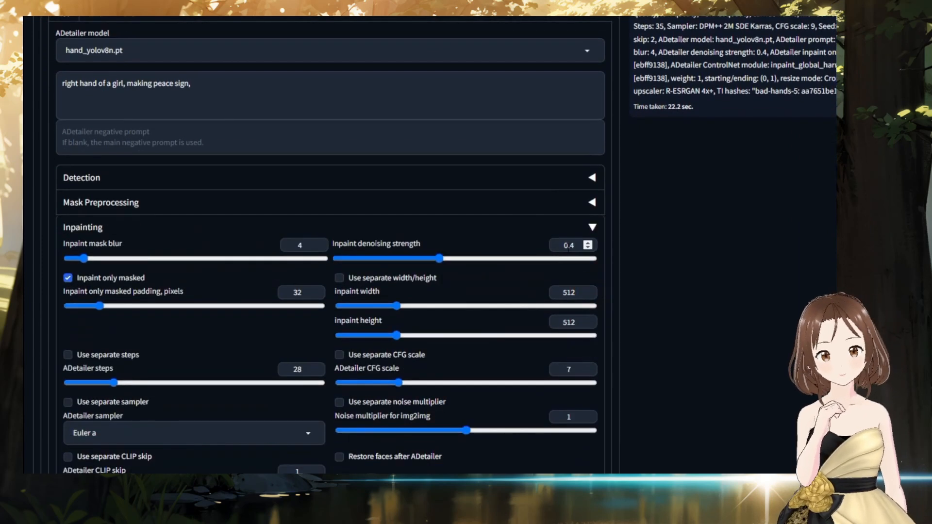
pyautogui.moveTo(570, 247); pyautogui.dragTo(582, 247)
pyautogui.write('2')
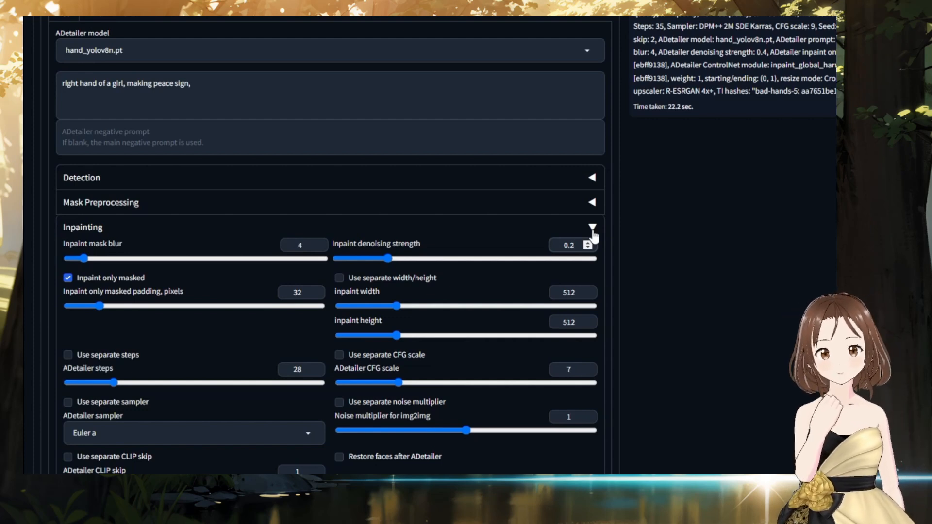
pyautogui.click(593, 231)
pyautogui.scroll(6, 597, 237)
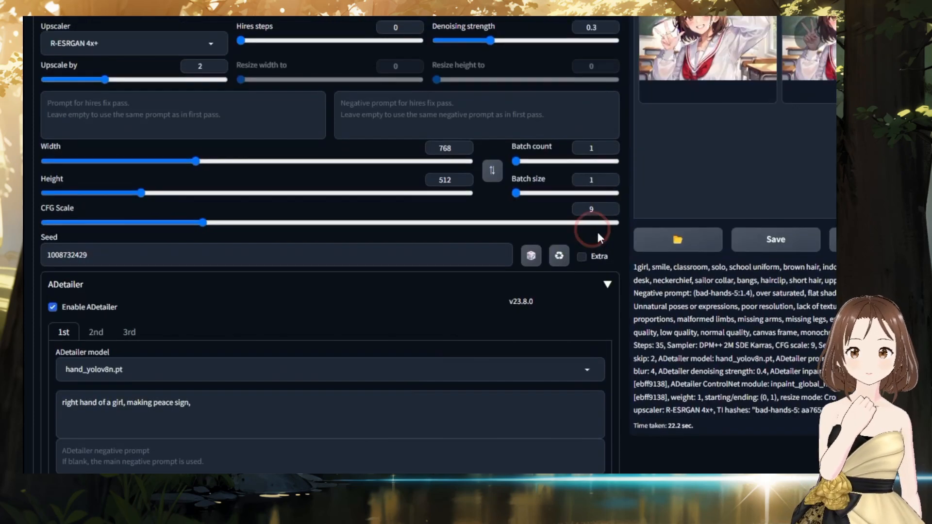
pyautogui.scroll(4, 598, 236)
pyautogui.hotkey('ctrl', 'Return')
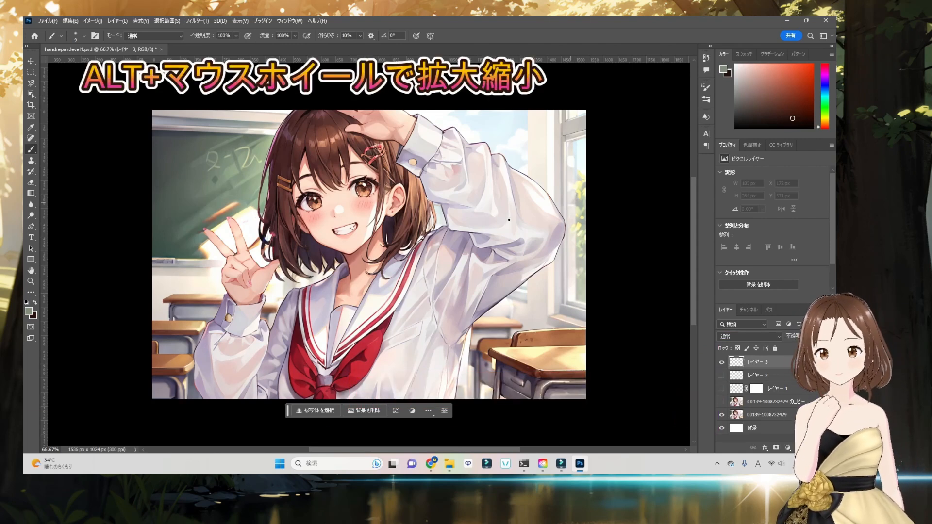
# Step: In Photoshop, select the thumb tip of the hand raised over the girl's hair with the Magnetic Lasso tool
pyautogui.keyDown('alt'); pyautogui.scroll(6, 276, 275); pyautogui.keyUp('alt')
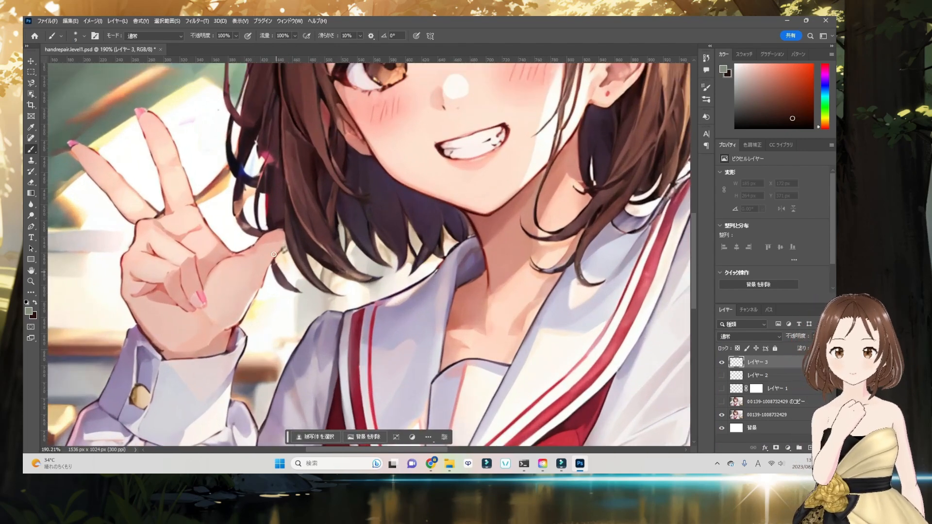
pyautogui.moveTo(260, 231)
pyautogui.mouseDown()
pyautogui.moveTo(402, 292)
pyautogui.moveTo(440, 293)
pyautogui.mouseUp()
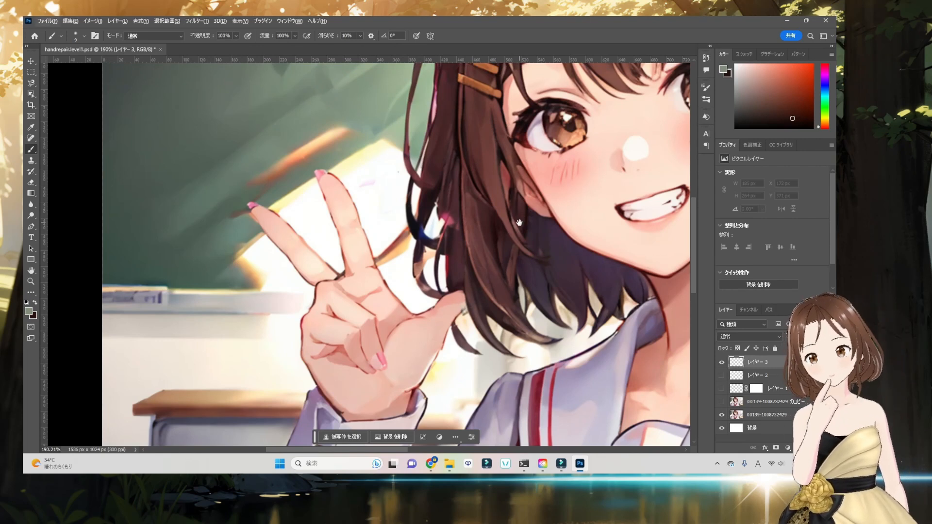
pyautogui.moveTo(542, 207); pyautogui.dragTo(324, 301)
pyautogui.scroll(-4, 341, 302)
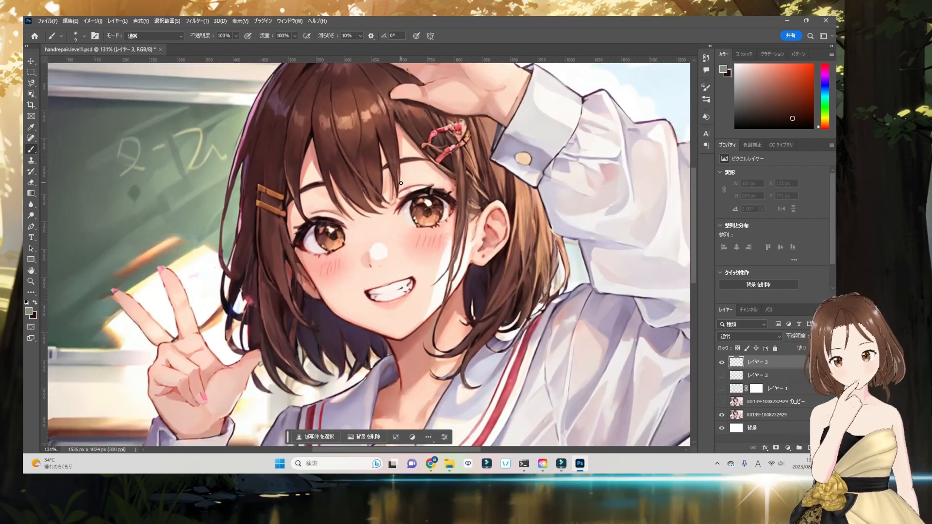
pyautogui.moveTo(400, 183)
pyautogui.mouseDown()
pyautogui.moveTo(434, 291)
pyautogui.moveTo(425, 248)
pyautogui.mouseUp()
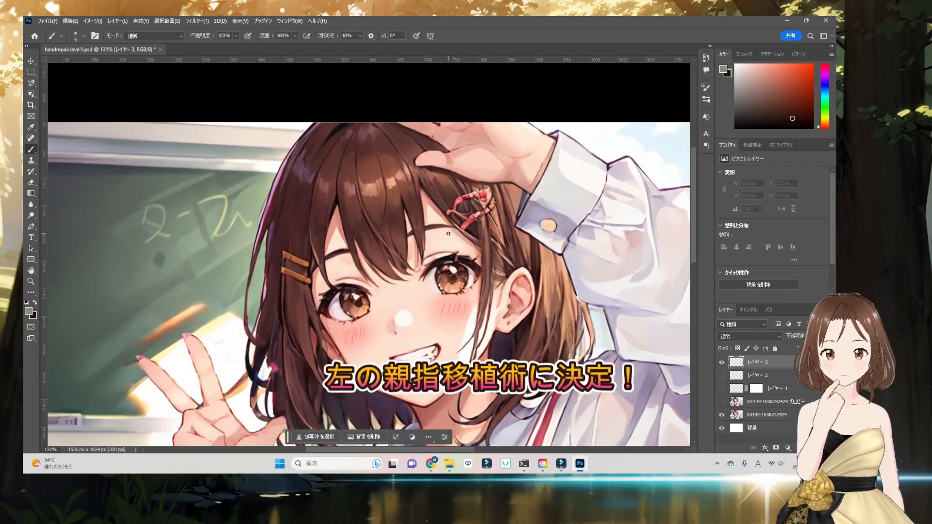
pyautogui.scroll(5, 430, 224)
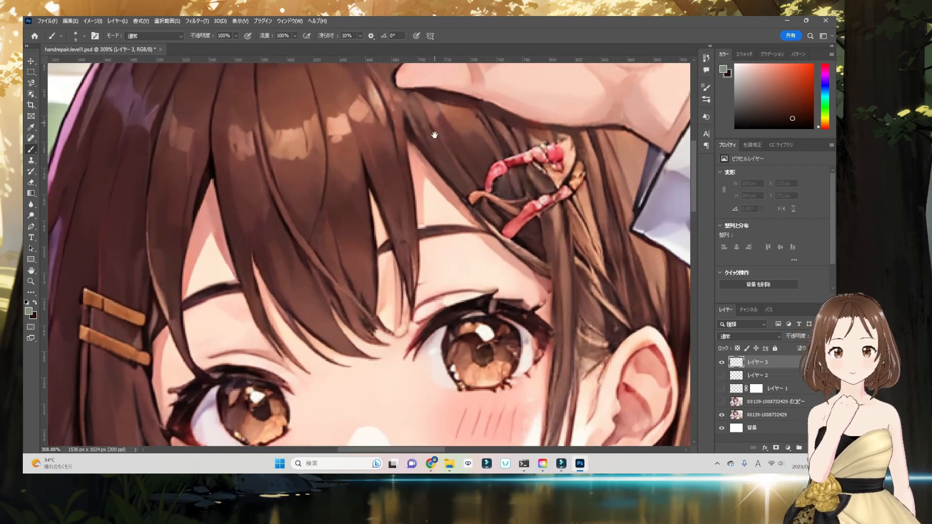
pyautogui.moveTo(434, 135); pyautogui.dragTo(419, 287)
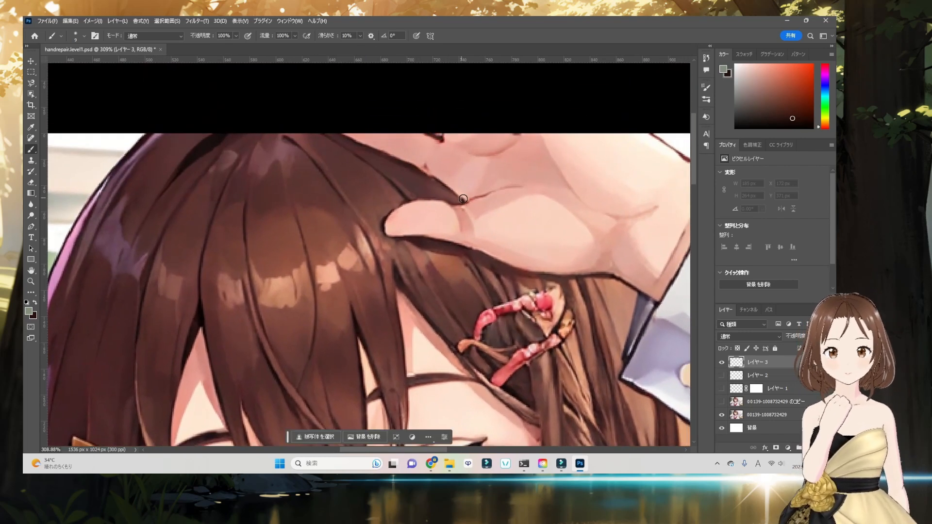
pyautogui.click(31, 83)
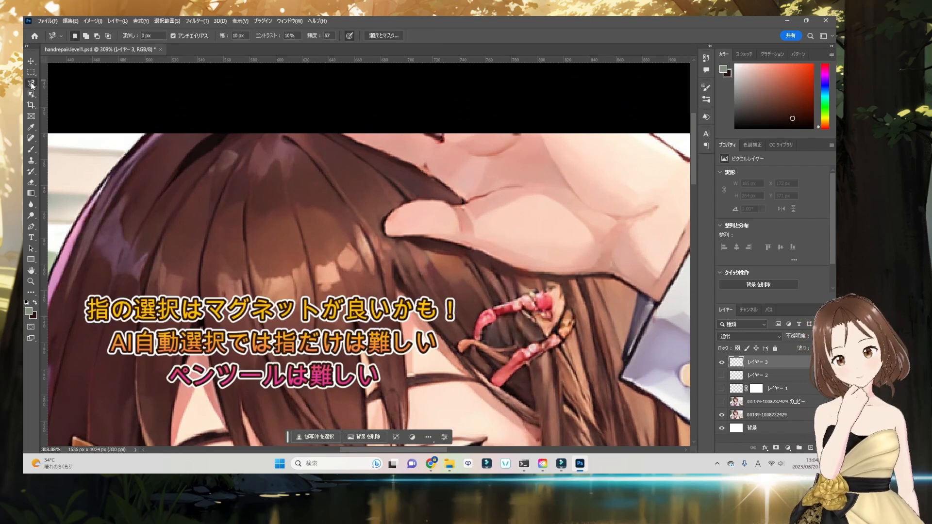
pyautogui.rightClick(32, 83)
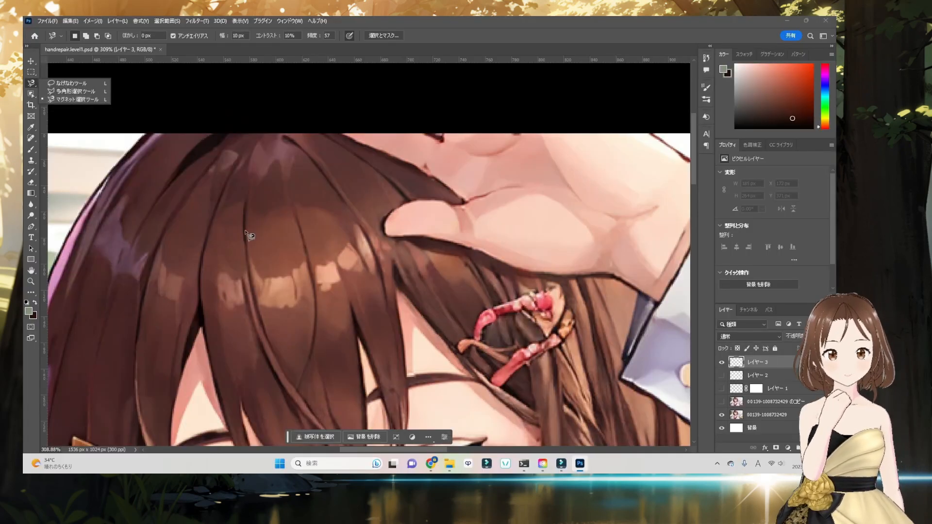
pyautogui.click(474, 253)
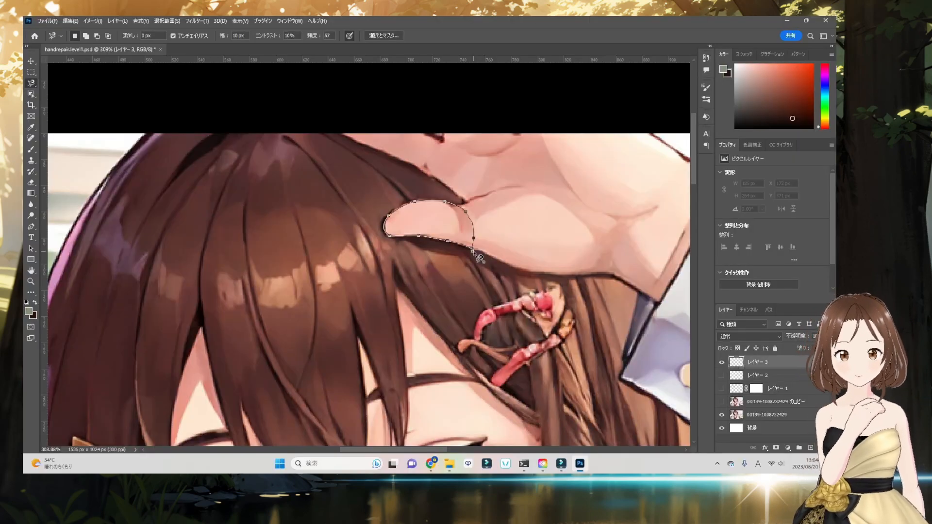
pyautogui.click(478, 258)
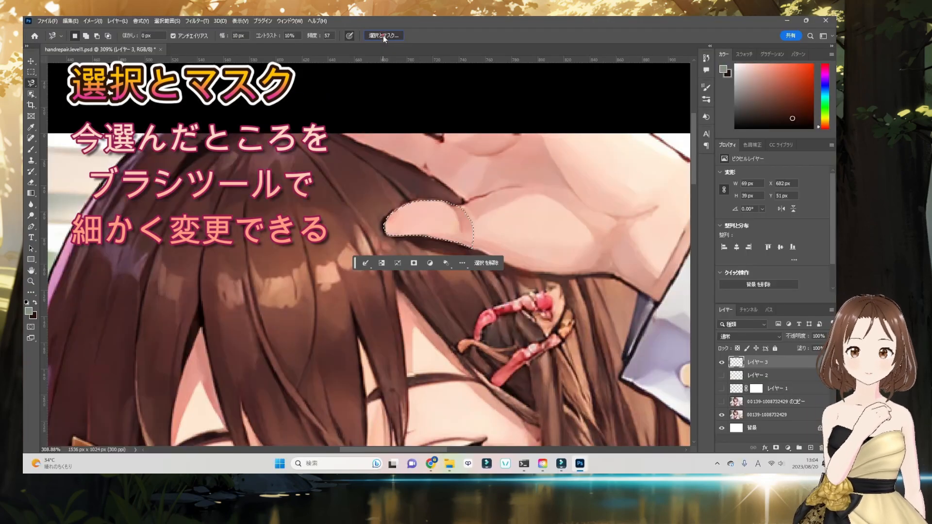
# Step: Refine the thumb-tip selection in Select and Mask, brushing its dark outline into the selection with a 5 px brush
pyautogui.click(384, 36)
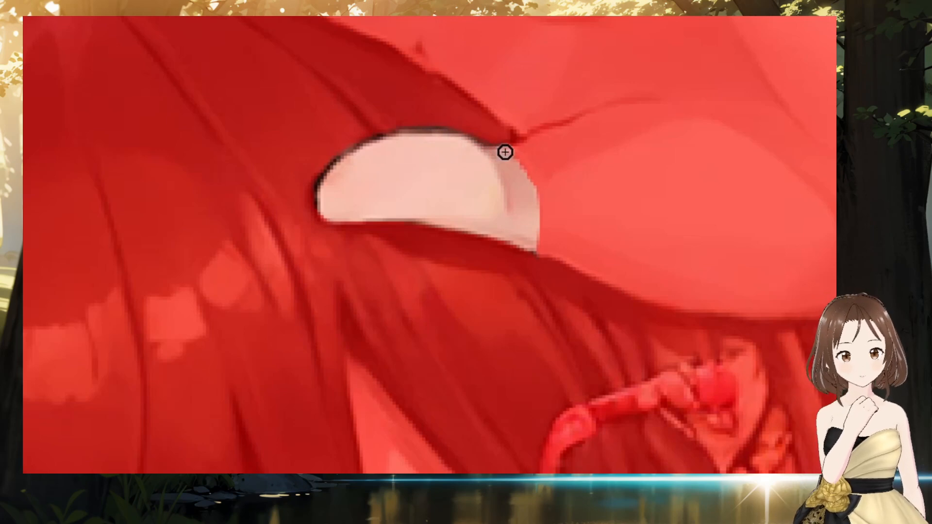
pyautogui.moveTo(532, 242)
pyautogui.mouseDown()
pyautogui.moveTo(414, 218)
pyautogui.moveTo(332, 219)
pyautogui.moveTo(318, 200)
pyautogui.moveTo(341, 218)
pyautogui.moveTo(409, 217)
pyautogui.moveTo(500, 235)
pyautogui.mouseUp()
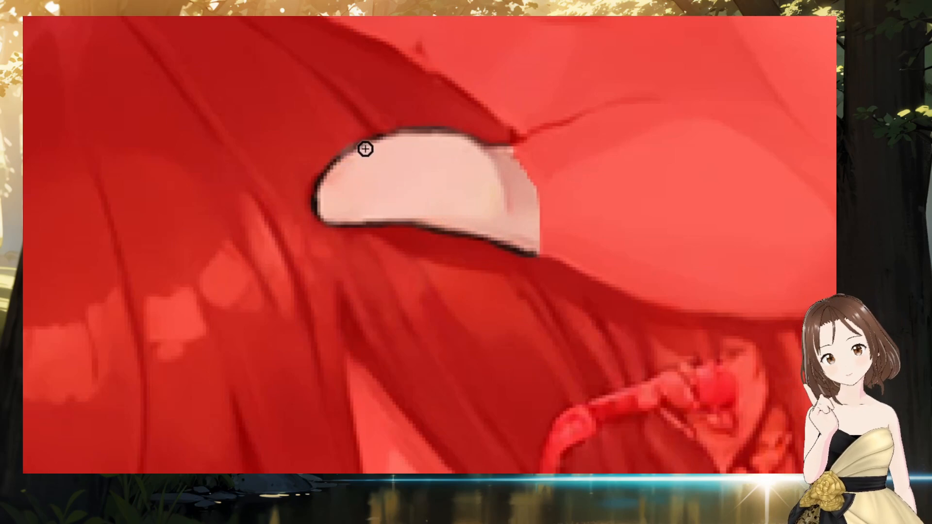
pyautogui.moveTo(355, 152)
pyautogui.mouseDown()
pyautogui.moveTo(405, 135)
pyautogui.moveTo(506, 150)
pyautogui.moveTo(529, 179)
pyautogui.moveTo(516, 158)
pyautogui.moveTo(526, 250)
pyautogui.mouseUp()
pyautogui.rightClick(437, 225)
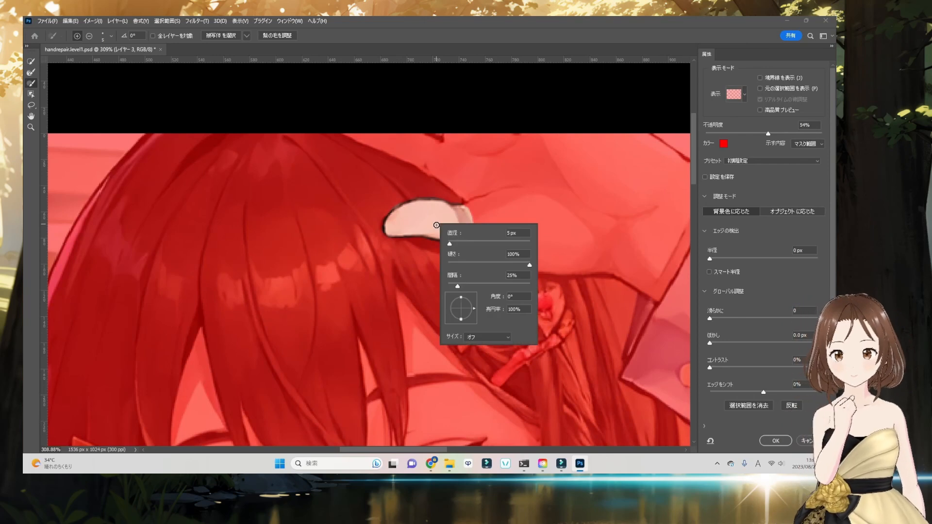
pyautogui.click(410, 101)
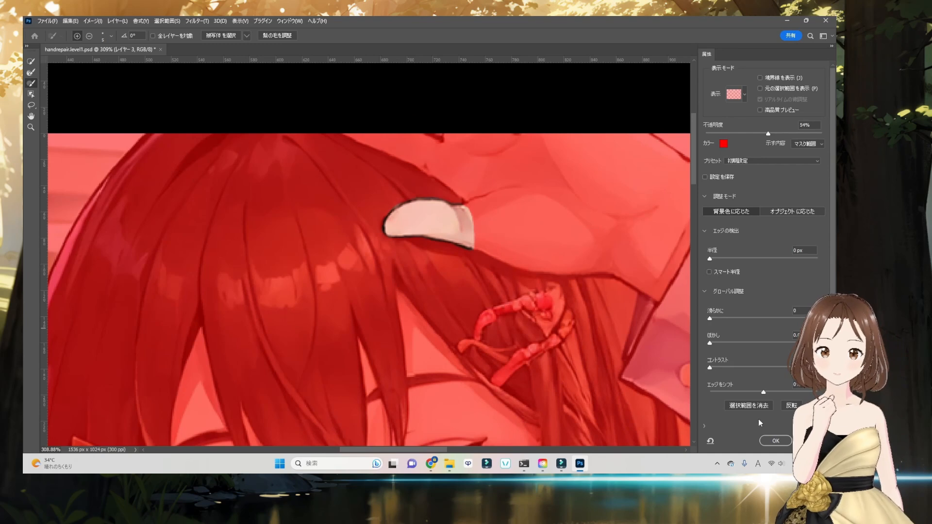
pyautogui.click(776, 441)
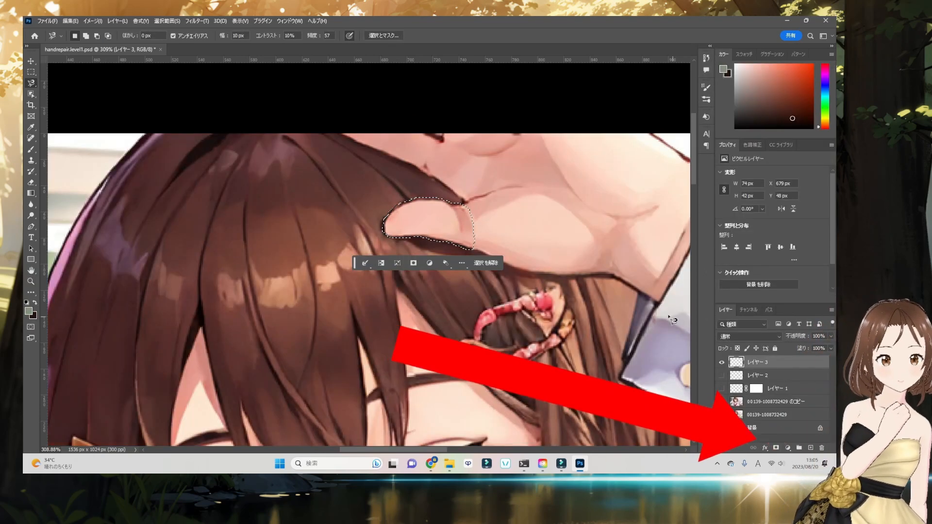
# Step: Copy the selected thumb tip to a new layer and hide レイヤー 3
pyautogui.rightClick(441, 222)
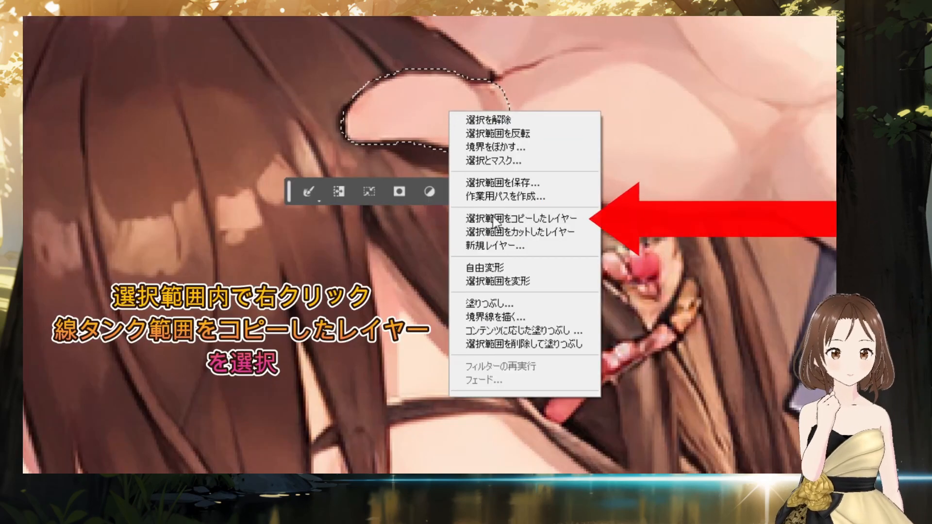
pyautogui.rightClick(470, 104)
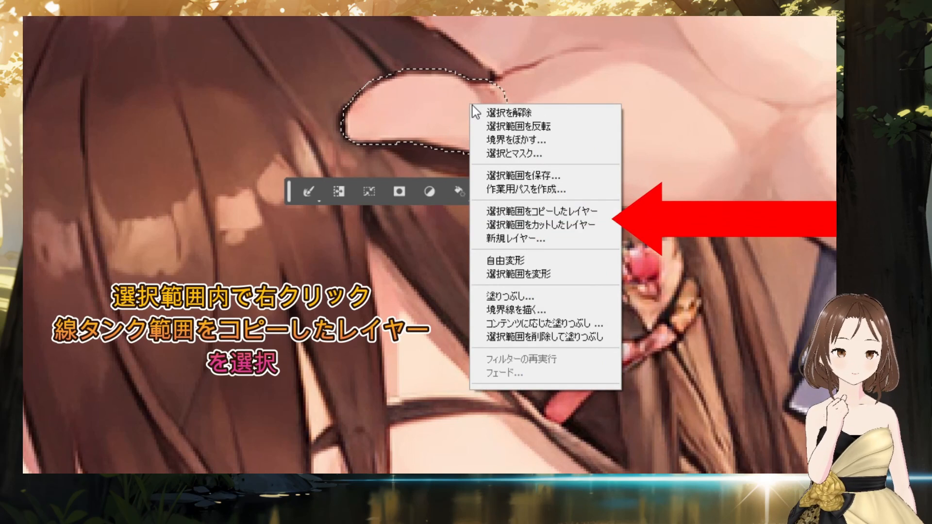
pyautogui.click(539, 211)
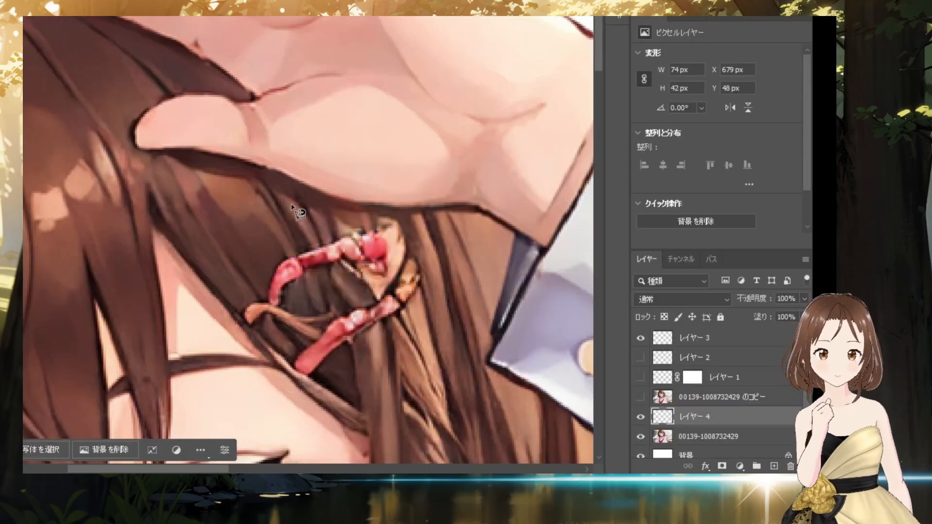
pyautogui.click(640, 338)
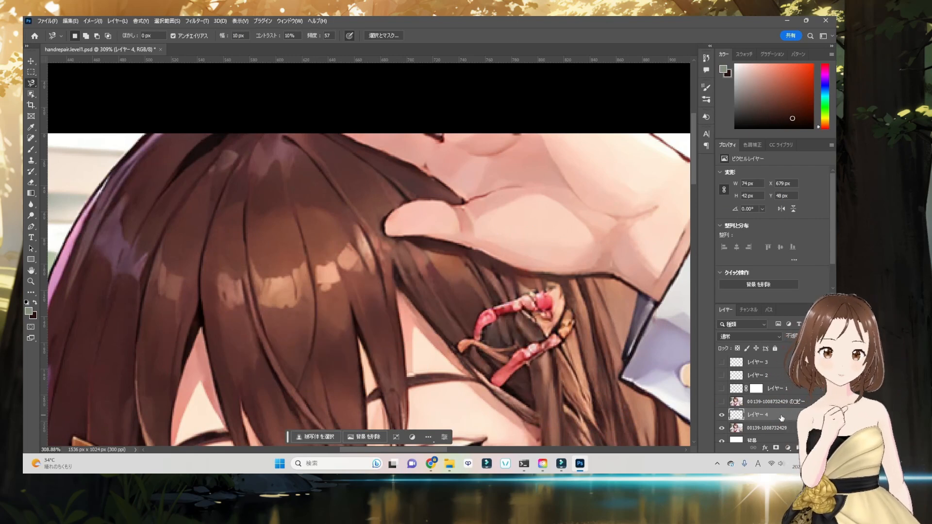
# Step: Free-transform the copied thumb tip on レイヤー 4 and move it onto the thumb of the V-sign hand
pyautogui.hotkey('ctrl', 't')
pyautogui.moveTo(433, 222); pyautogui.dragTo(349, 281)
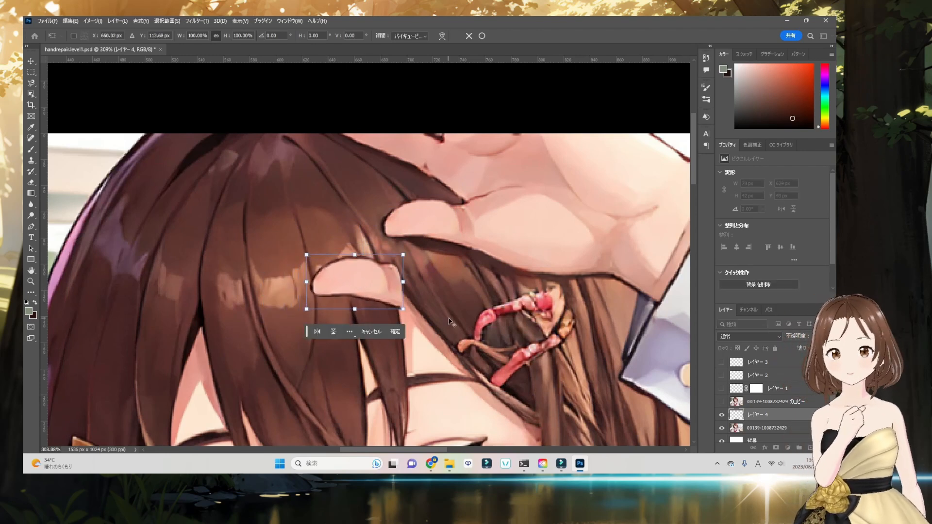
pyautogui.scroll(-4, 450, 320)
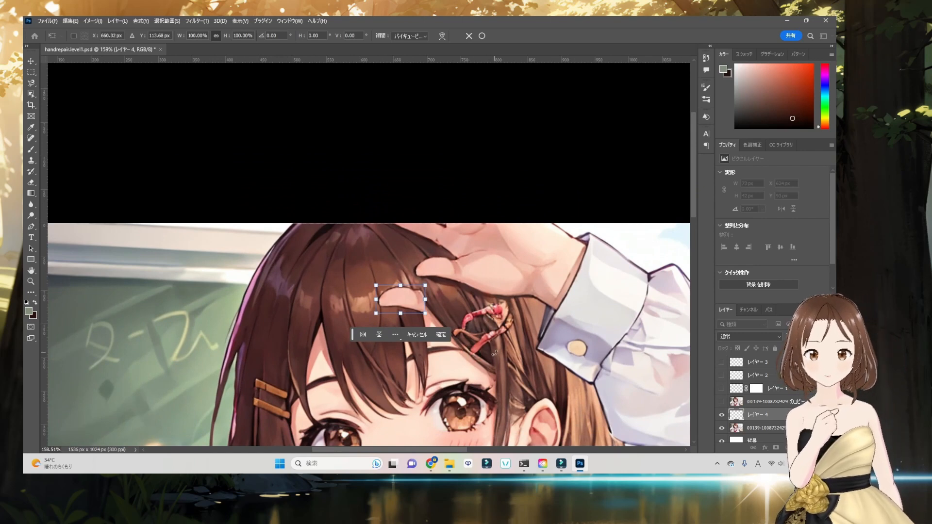
pyautogui.hotkey('ctrl', '0')
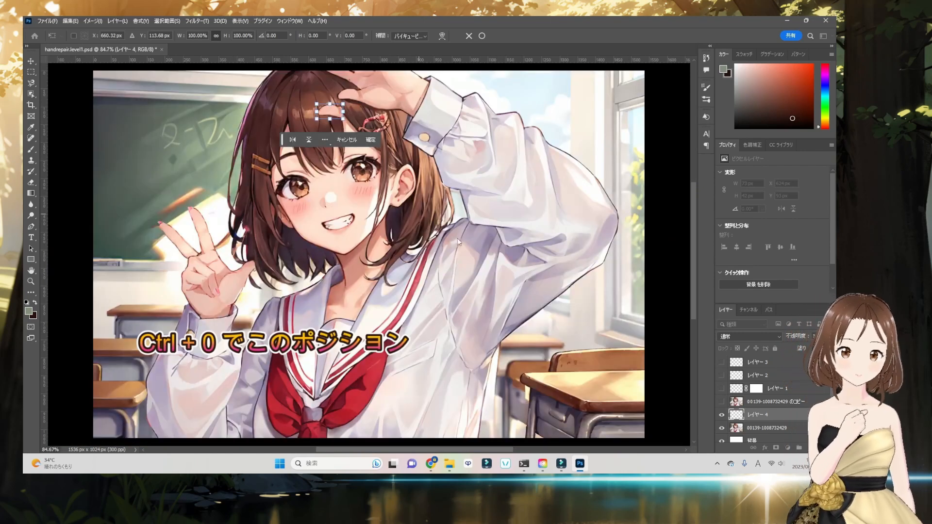
pyautogui.scroll(3, 458, 238)
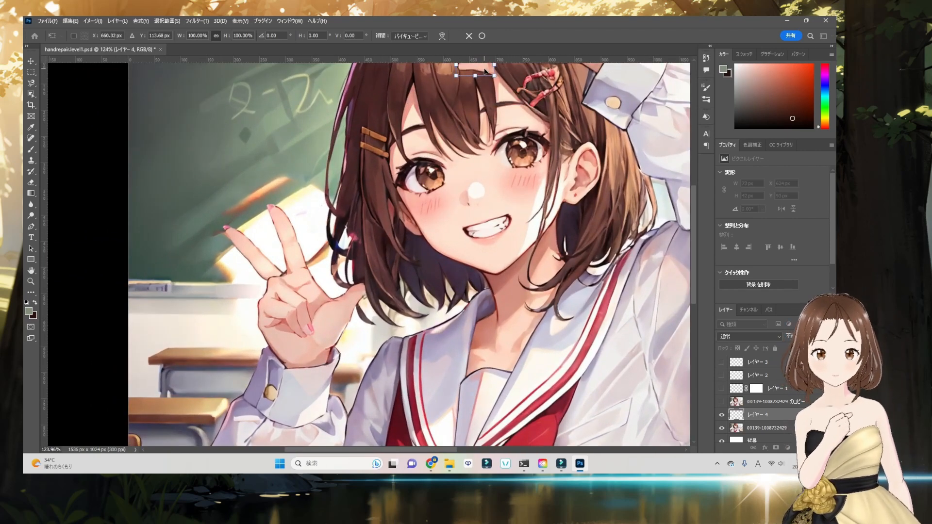
pyautogui.moveTo(484, 72); pyautogui.dragTo(380, 283)
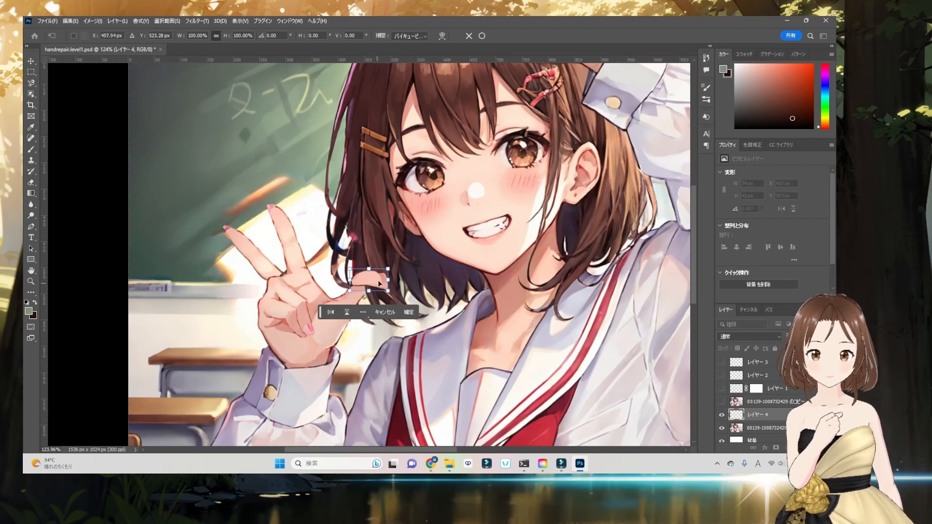
# Step: Flip the copied thumb tip horizontally and rotate it to extend the V-sign hand's thumb up and outward
pyautogui.click(76, 23)
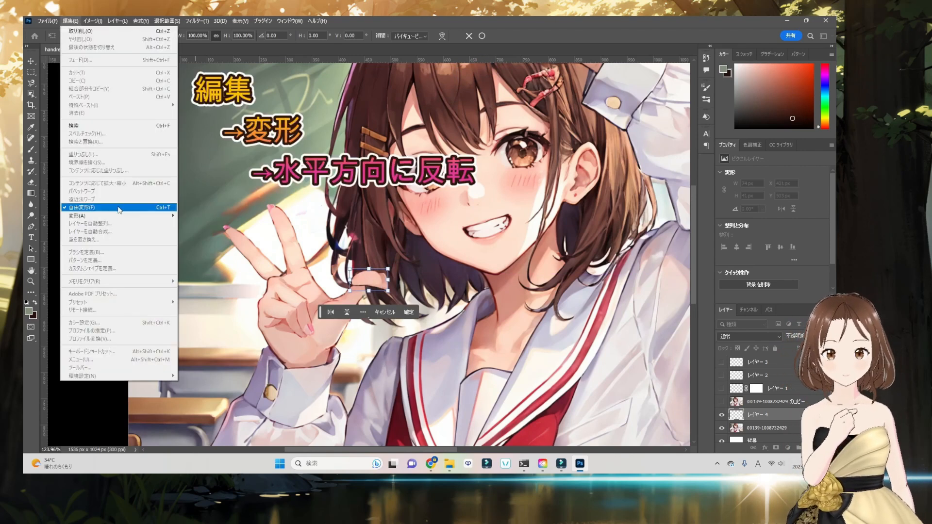
pyautogui.moveTo(113, 218)
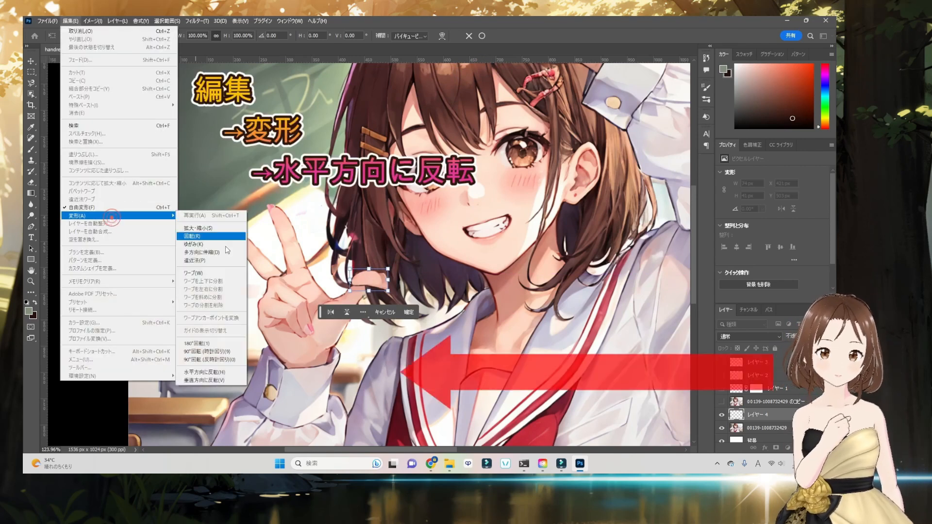
pyautogui.click(215, 373)
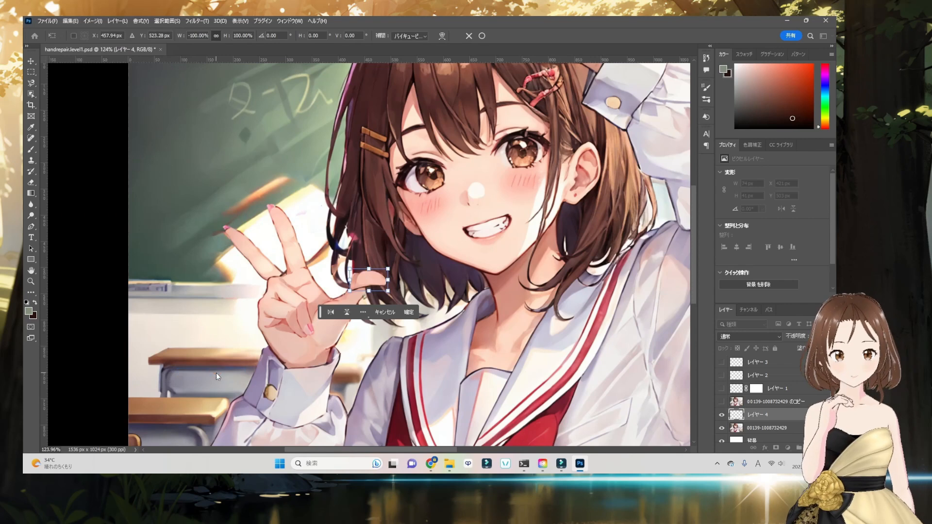
pyautogui.moveTo(359, 328); pyautogui.dragTo(364, 289)
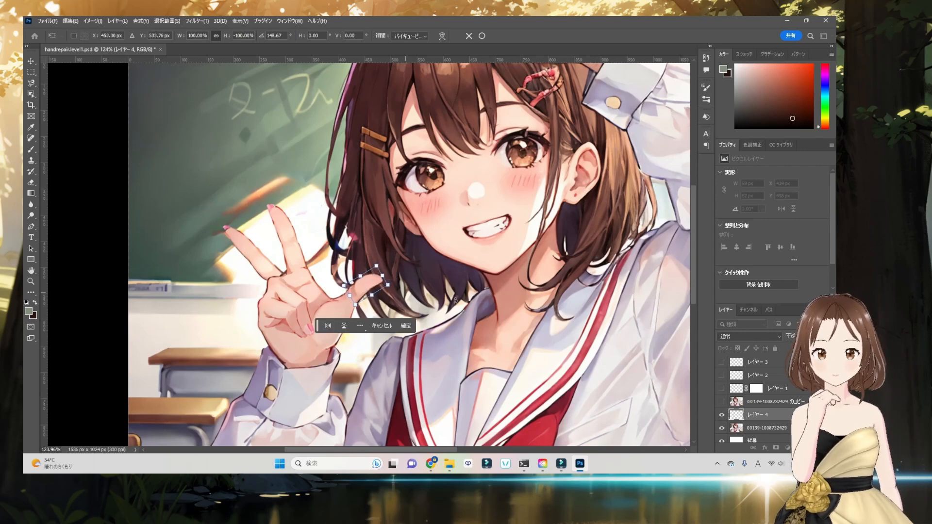
pyautogui.scroll(5, 465, 309)
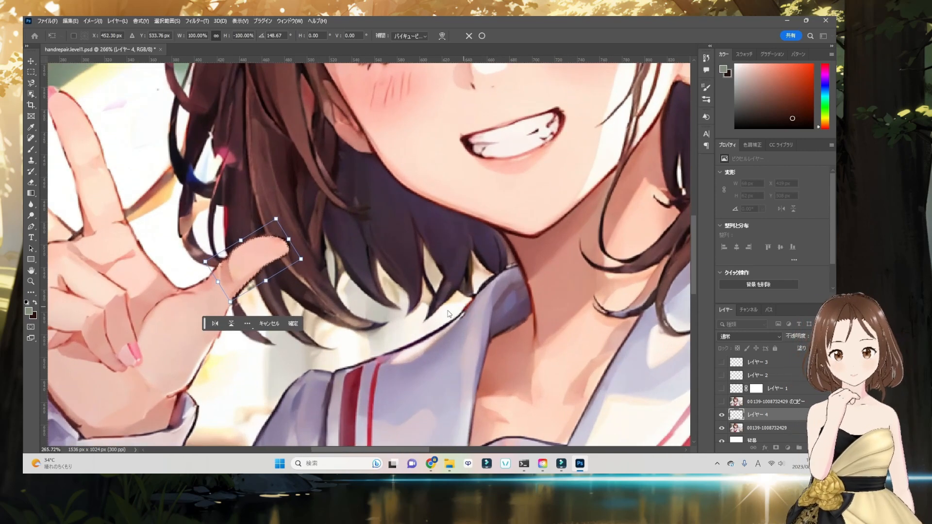
pyautogui.press('Return')
pyautogui.press('l')
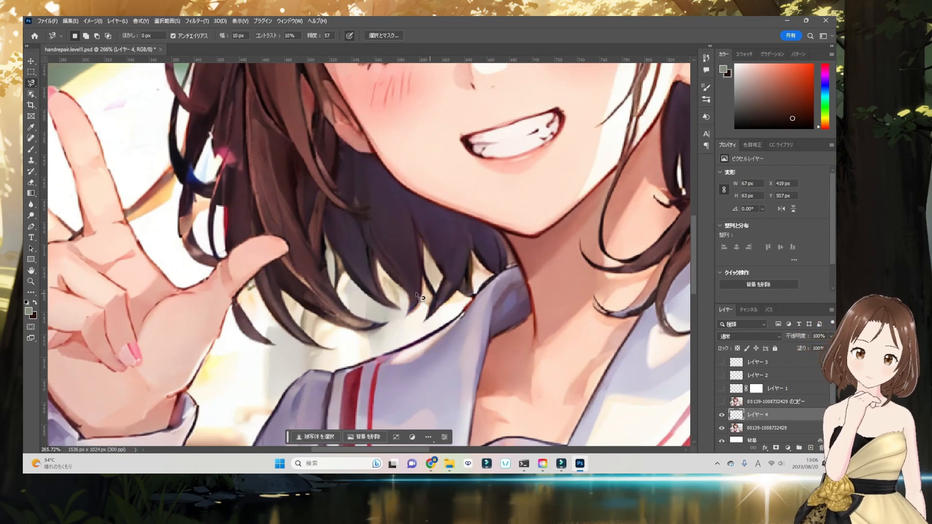
# Step: Shift the copied thumb tip slightly down and left to align with the V-sign hand's thumb base, at about X 414, Y 512 px
pyautogui.moveTo(377, 286); pyautogui.dragTo(582, 290)
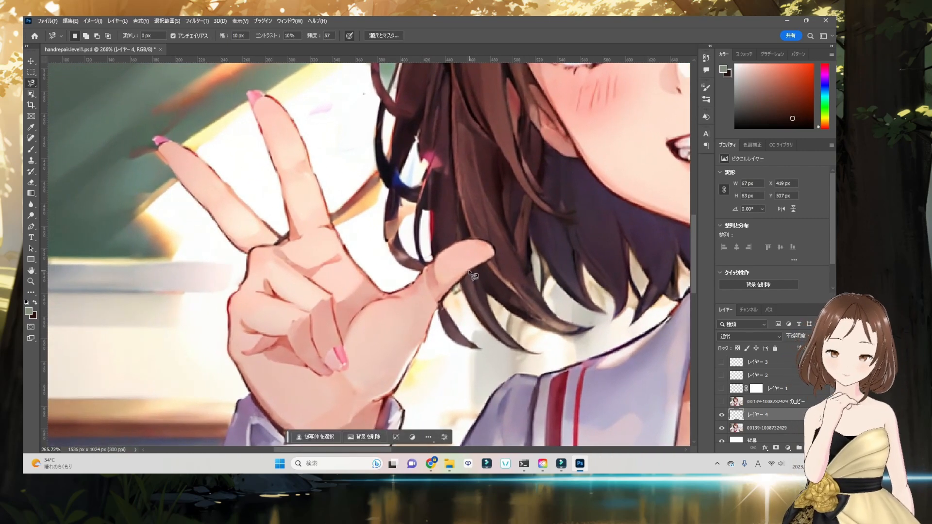
pyautogui.hotkey('ctrl', 't')
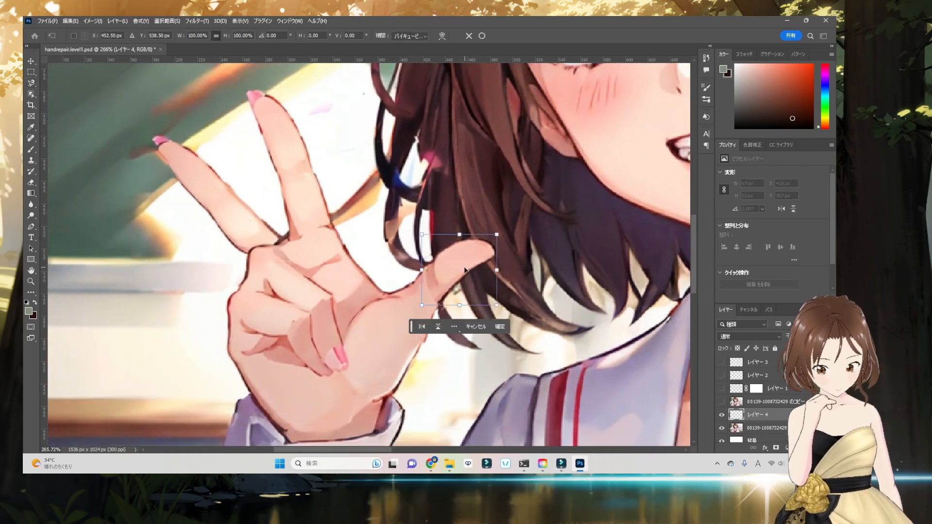
pyautogui.moveTo(459, 271); pyautogui.dragTo(457, 279)
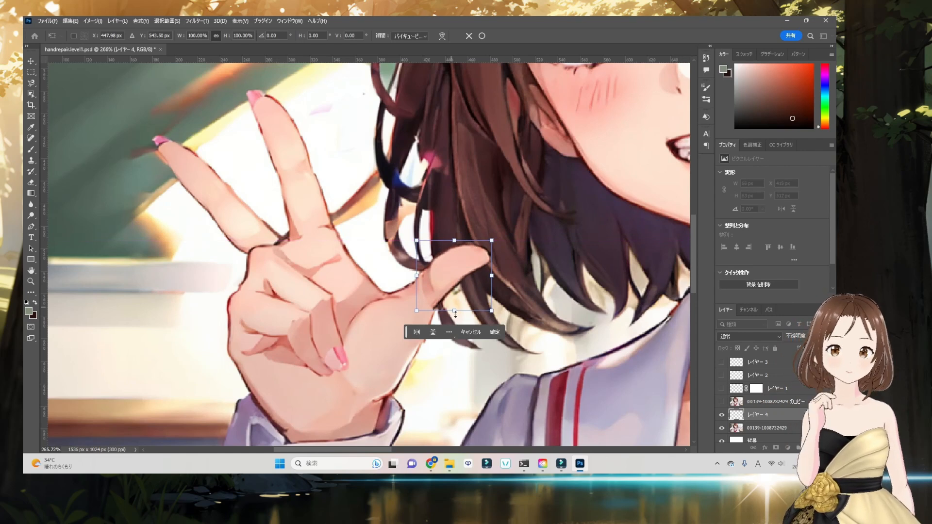
pyautogui.scroll(-4, 461, 316)
pyautogui.scroll(-3, 461, 316)
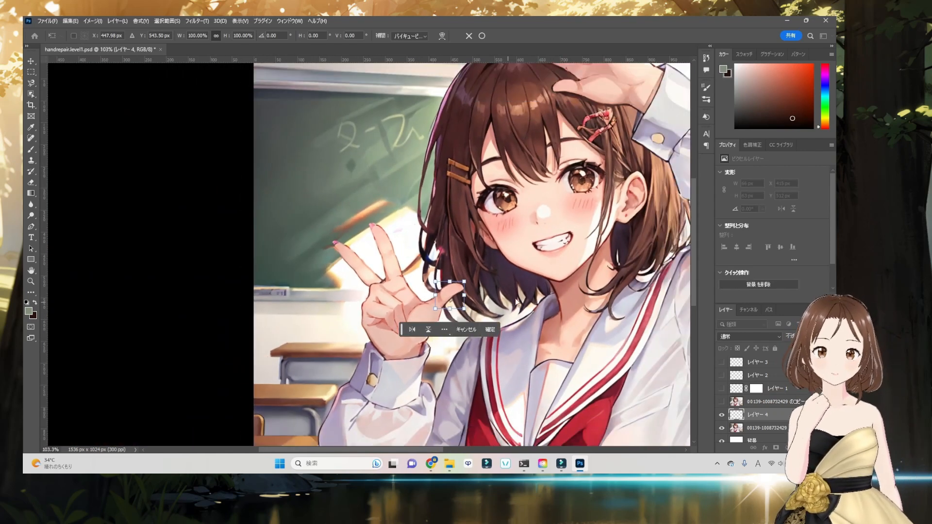
pyautogui.click(490, 330)
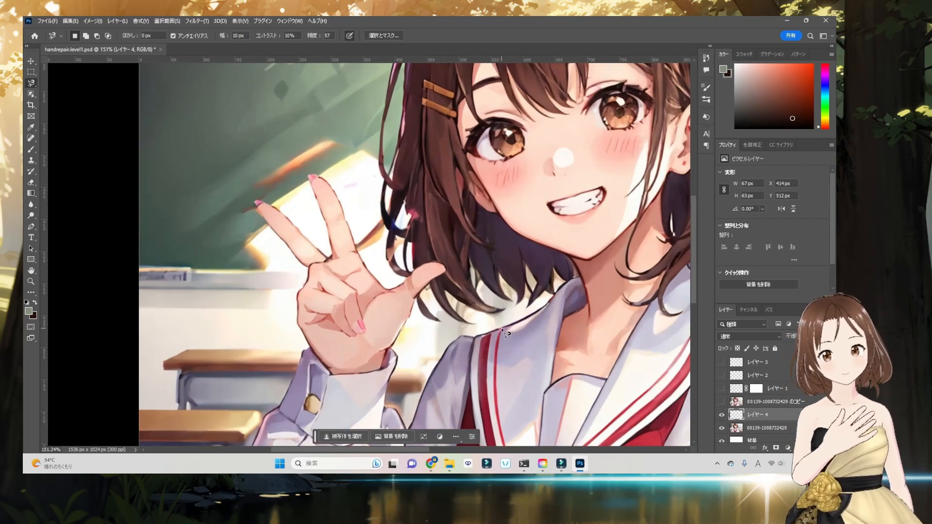
# Step: Nudge the copied thumb tip 3 px down and 1 px left so its outline meets the V-sign hand
pyautogui.scroll(5, 503, 331)
pyautogui.hotkey('ctrl', 't')
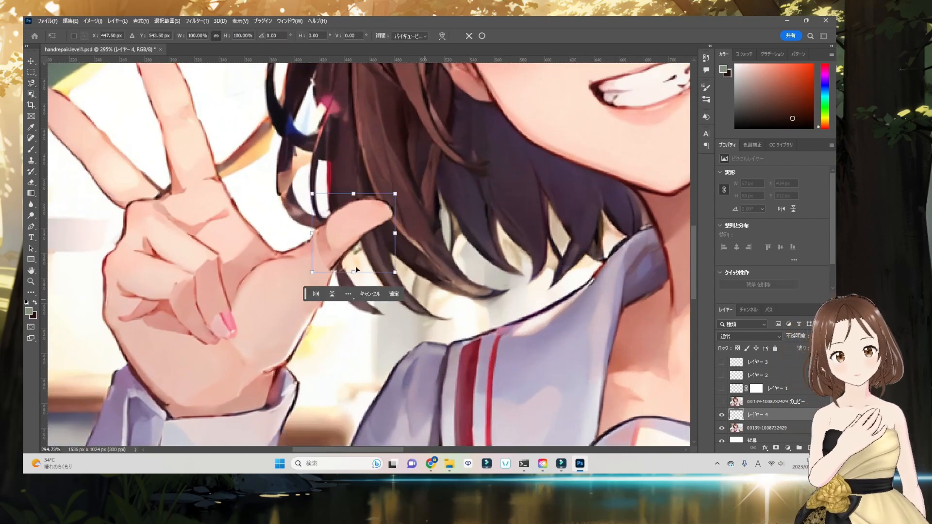
pyautogui.press('Down')
pyautogui.press('Down')
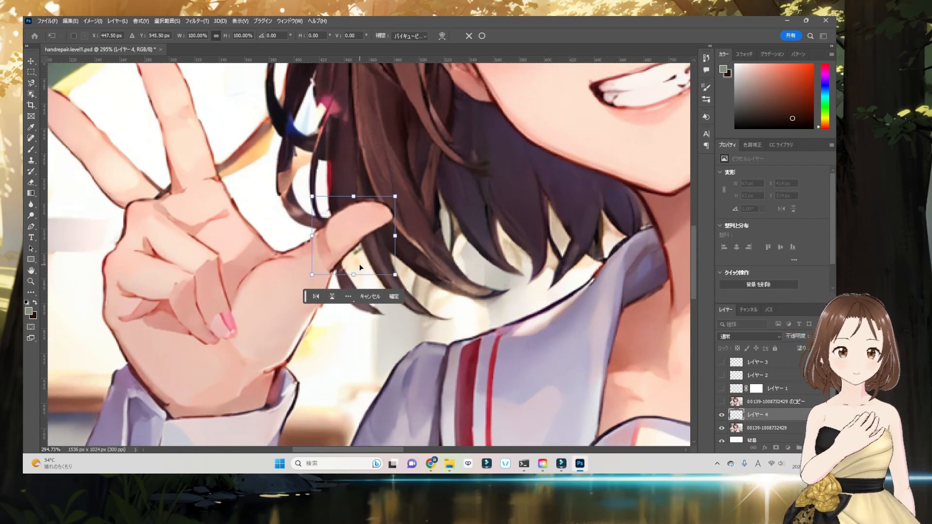
pyautogui.press('Down')
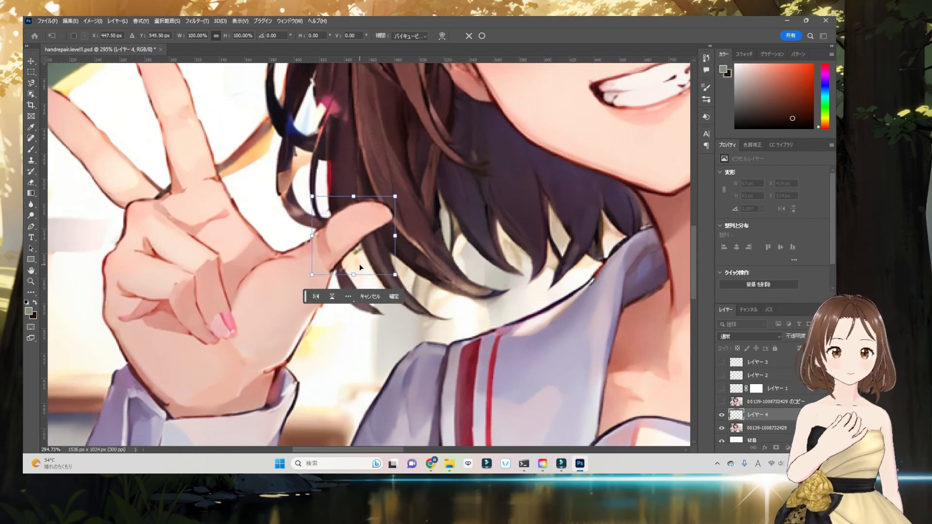
pyautogui.press('Left')
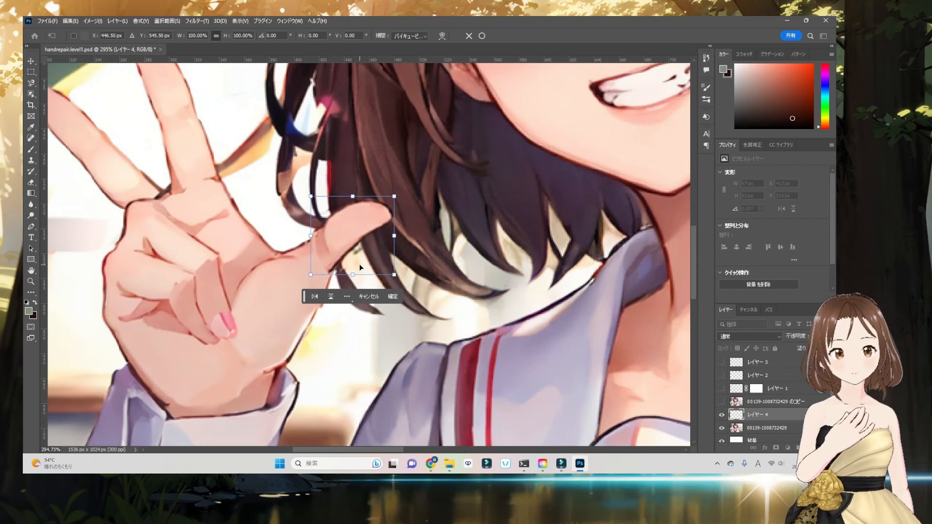
pyautogui.press('Down')
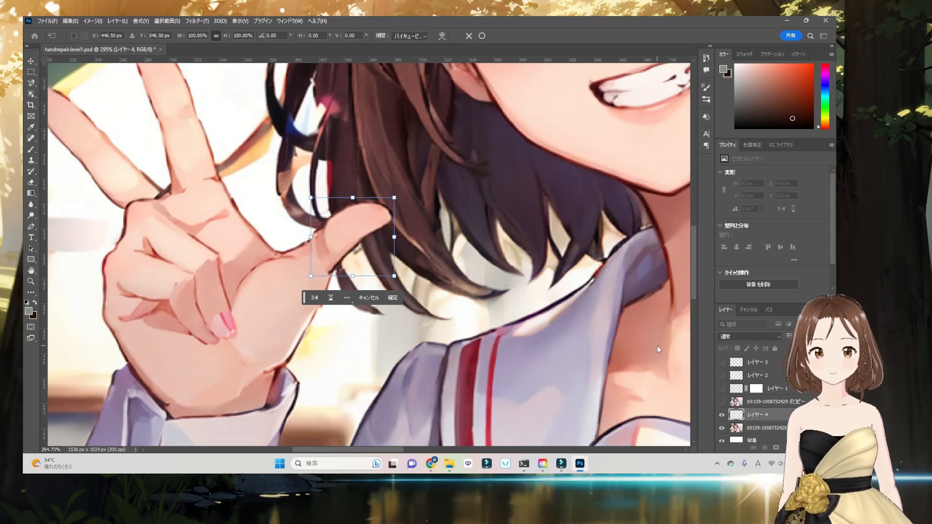
pyautogui.click(381, 294)
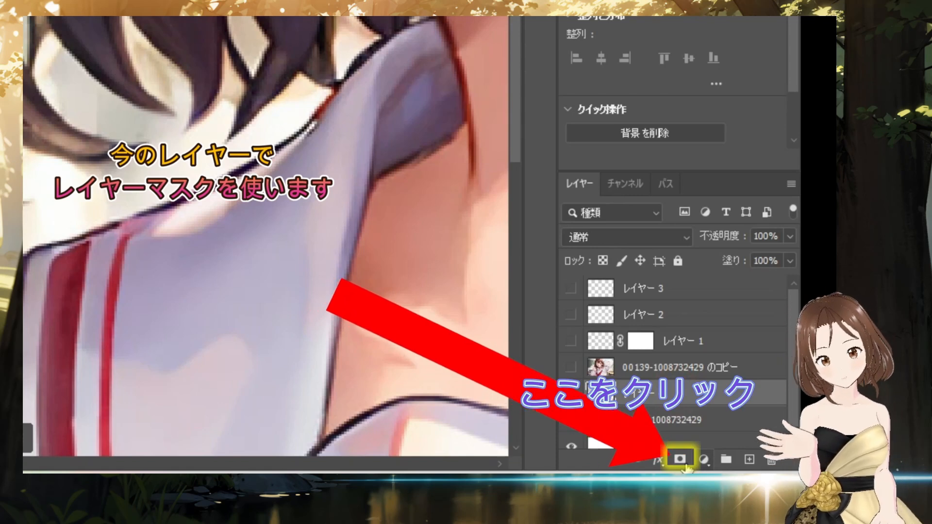
# Step: Add a layer mask to レイヤー 4 and set the brush's foreground colour to black (000000)
pyautogui.click(680, 462)
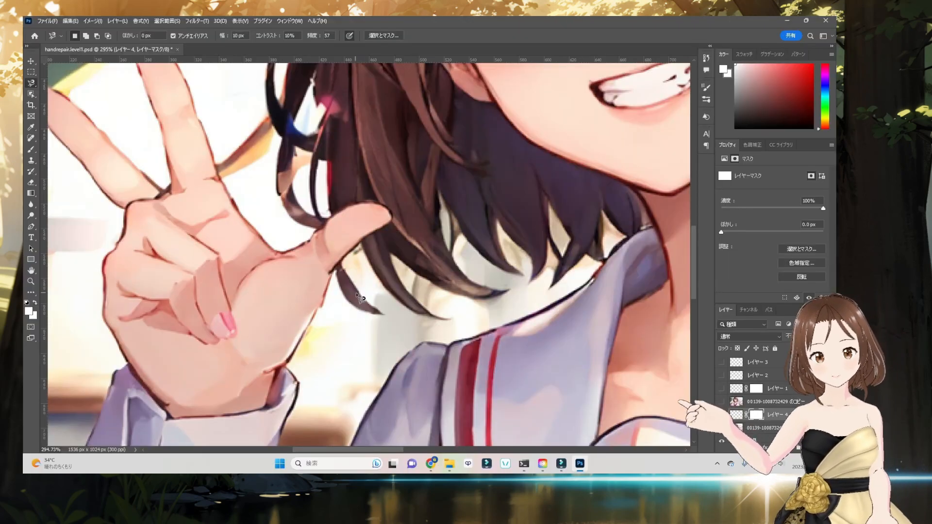
pyautogui.press('b')
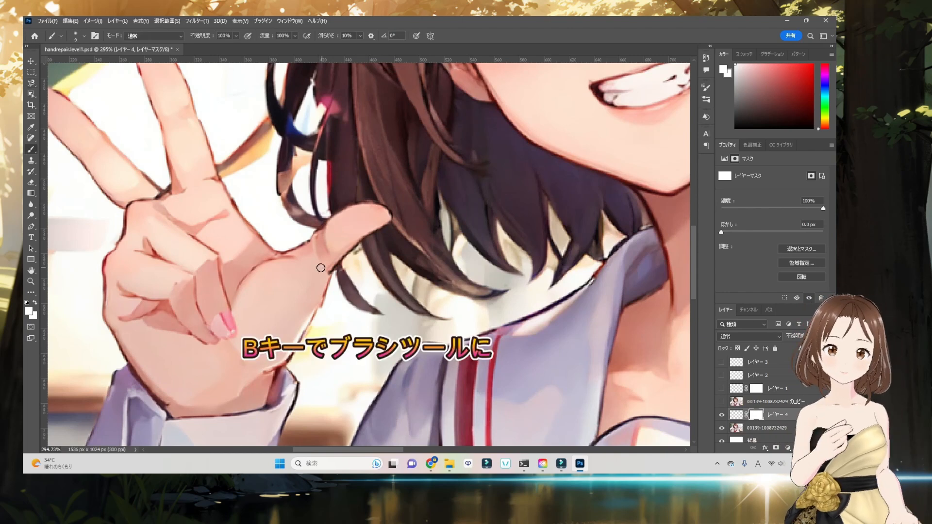
pyautogui.click(29, 312)
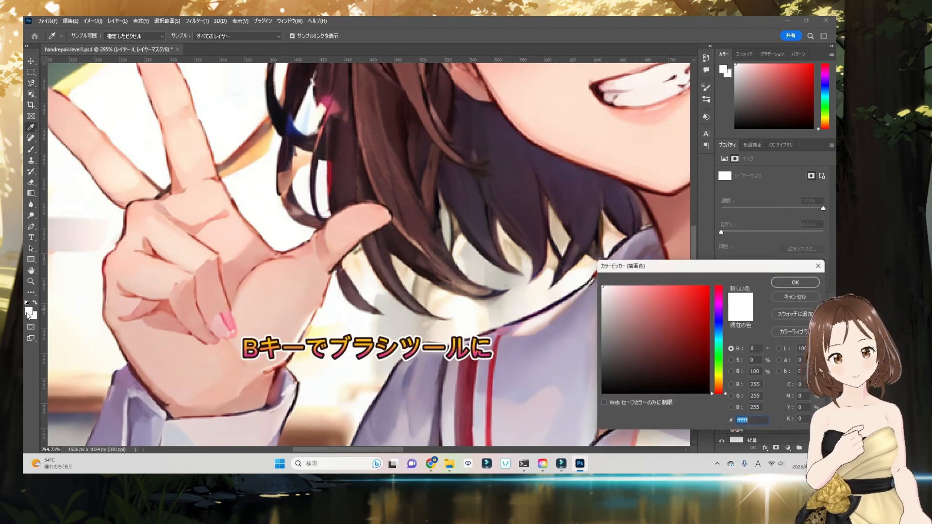
pyautogui.moveTo(674, 338); pyautogui.dragTo(711, 404)
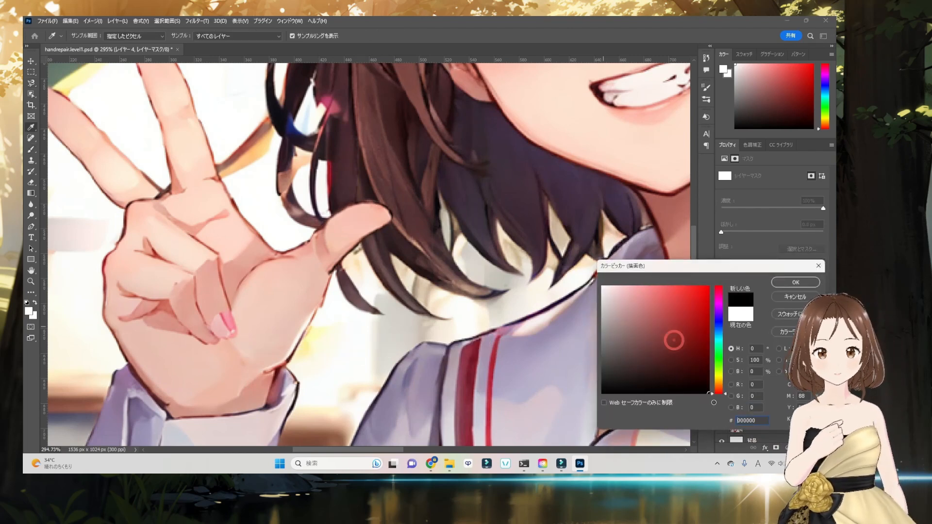
pyautogui.click(789, 285)
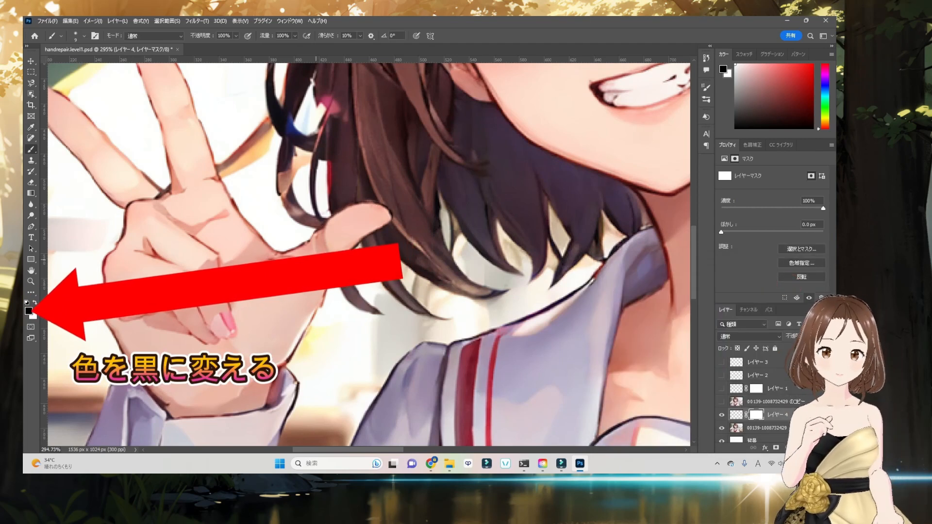
# Step: Paint black on レイヤー 4's mask to hide the seam where the copied thumb tip meets the V-sign hand
pyautogui.click(316, 250)
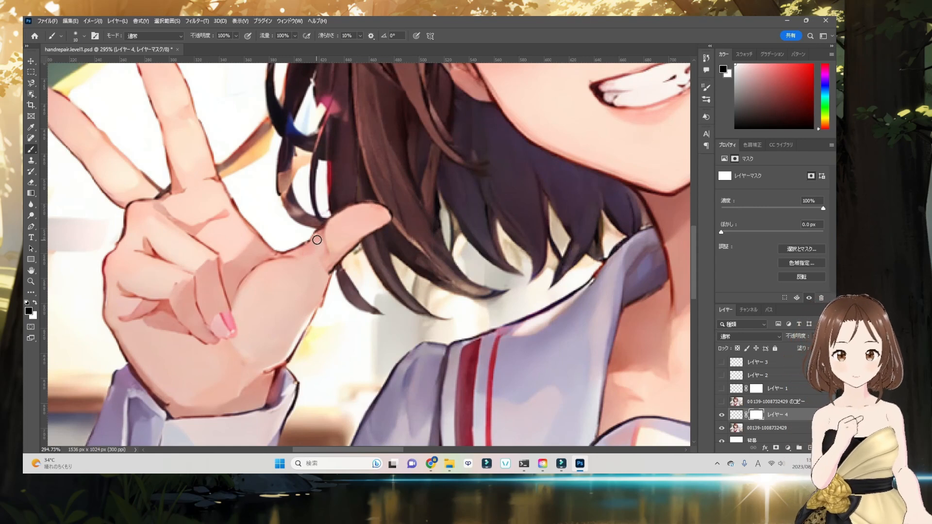
pyautogui.click(324, 263)
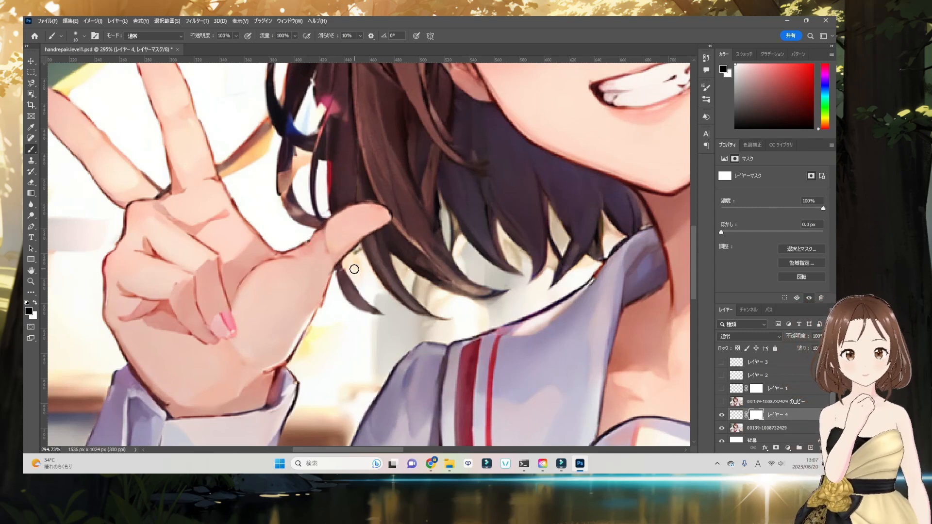
pyautogui.click(320, 237)
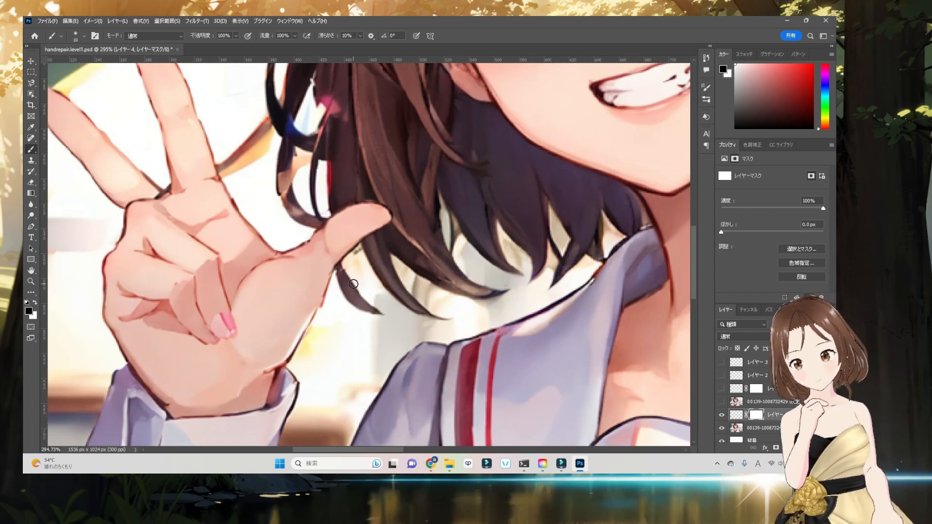
# Step: Nudge the masked thumb tip left and down with Free Transform to about X 441.8, Y 551.2 px, and apply it
pyautogui.scroll(-6, 353, 283)
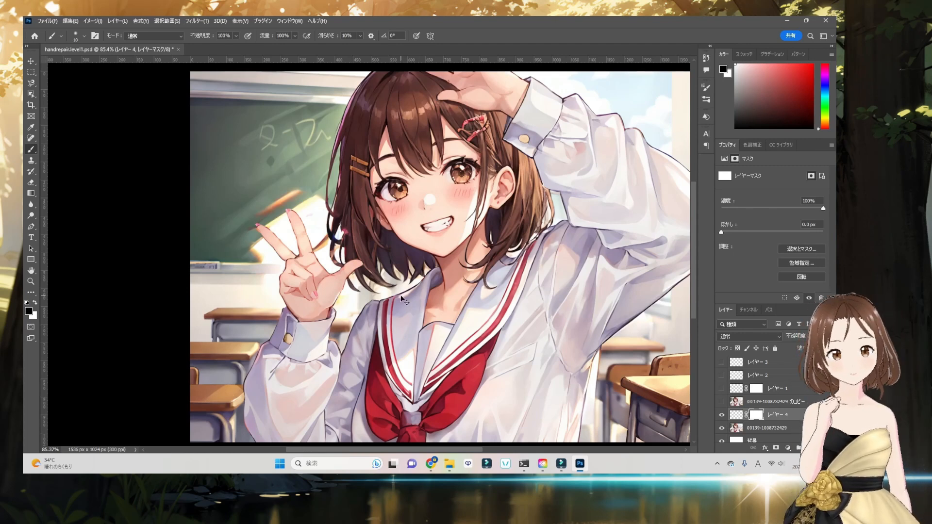
pyautogui.hotkey('ctrl', 't')
pyautogui.press('Left')
pyautogui.press('Down')
pyautogui.press('Down')
pyautogui.press('Left')
pyautogui.press('Left')
pyautogui.press('Left')
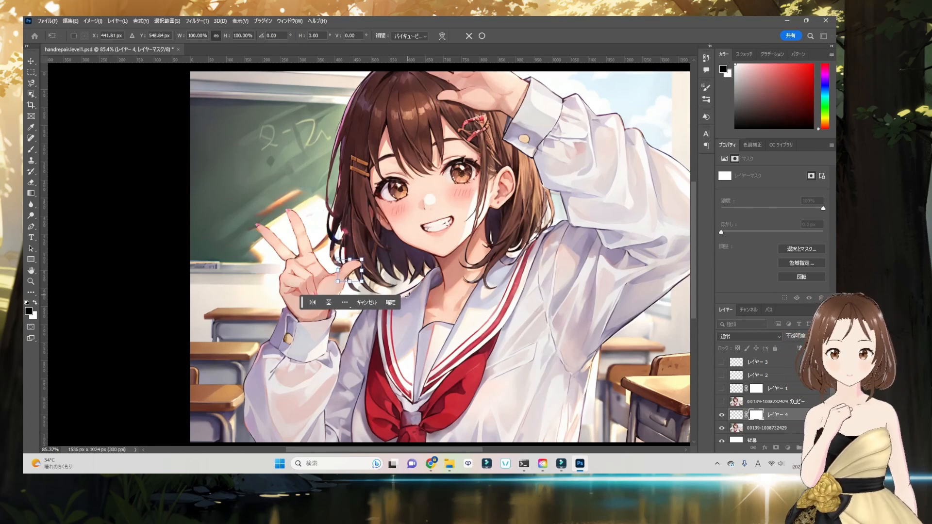
pyautogui.press('Down')
pyautogui.press('Down')
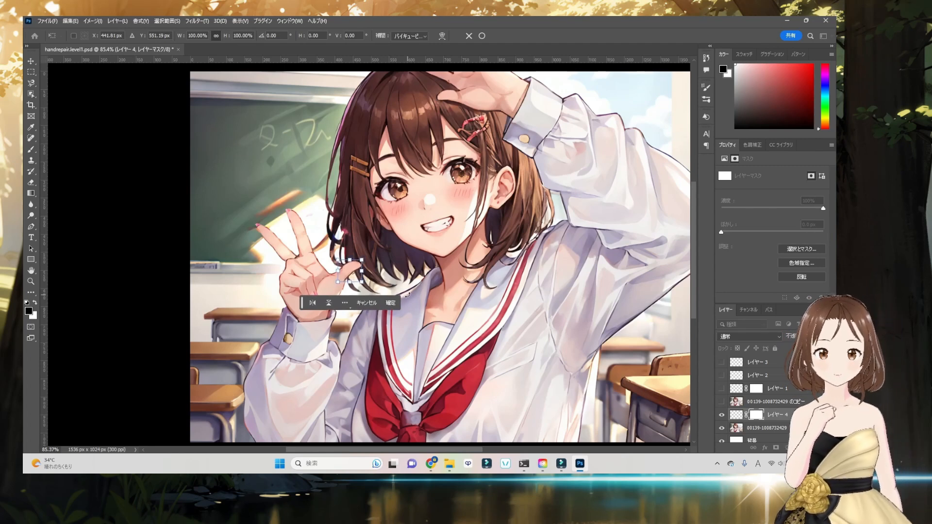
pyautogui.click(391, 303)
pyautogui.press('b')
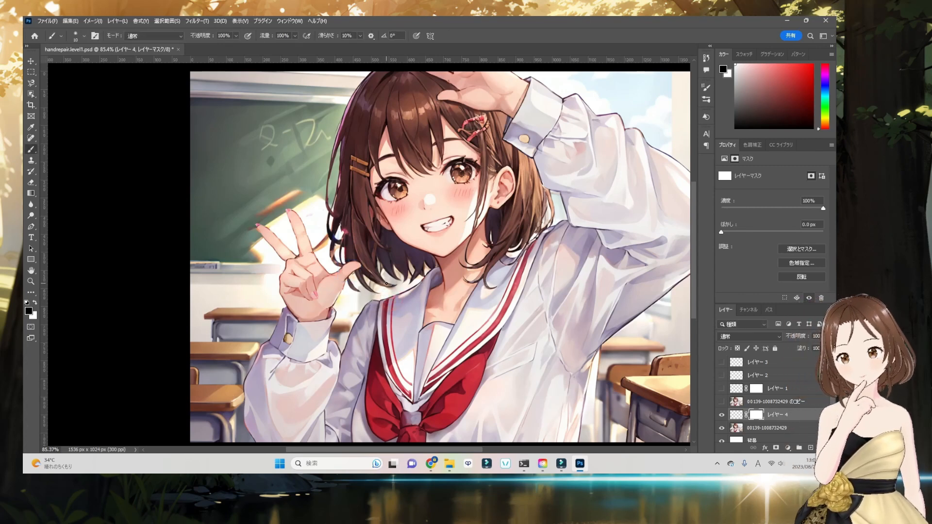
# Step: Rotate the thumb tip about -5.28° and nudge it to about X 440.3, Y 549.2 px, applying the transform
pyautogui.hotkey('ctrl', 't')
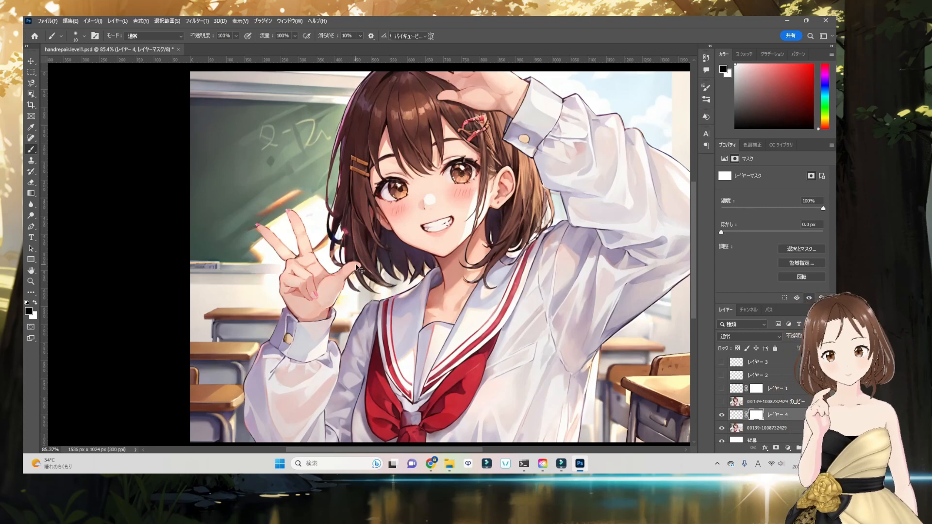
pyautogui.moveTo(381, 261); pyautogui.dragTo(384, 256)
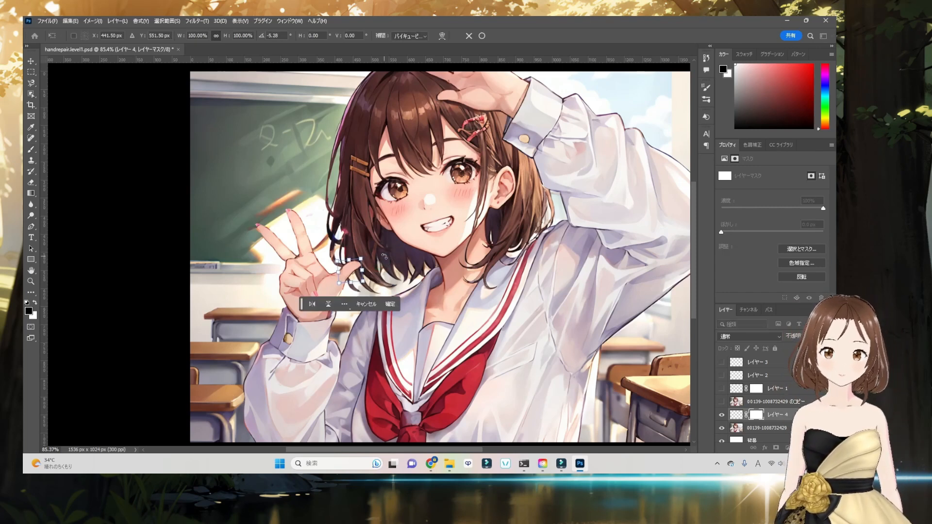
pyautogui.press('Up')
pyautogui.press('Up')
pyautogui.press('Up')
pyautogui.press('Up')
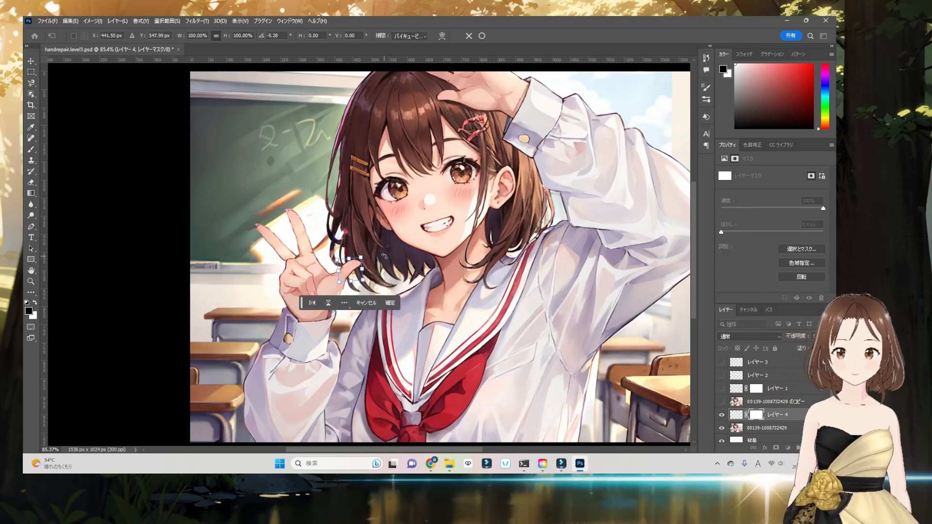
pyautogui.press('Down')
pyautogui.press('Left')
pyautogui.press('Down')
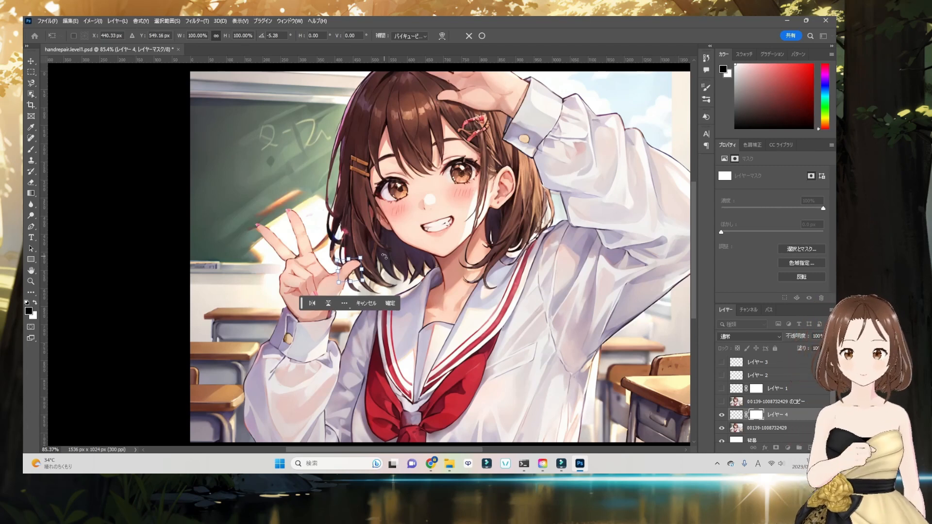
pyautogui.click(390, 303)
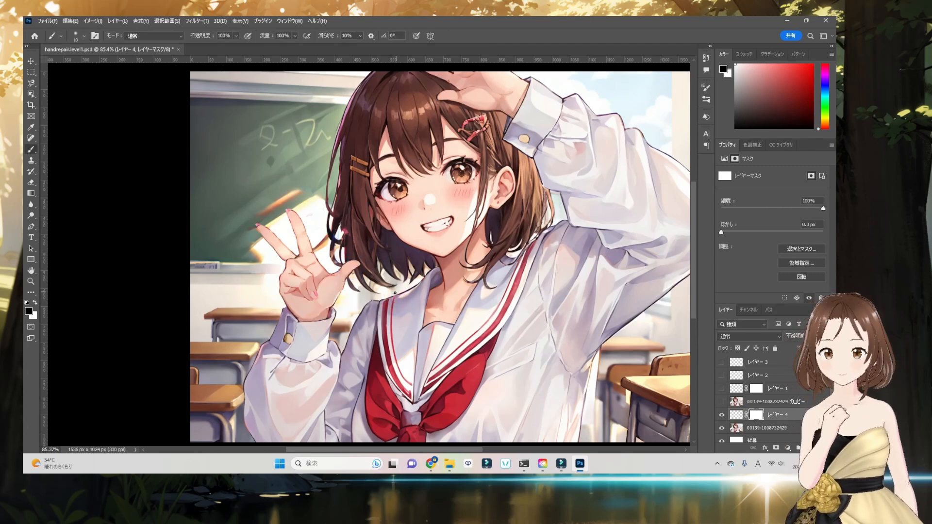
# Step: Make レイヤー 3 the active layer and turn on its visibility for retouching the V-sign hand
pyautogui.scroll(10, 388, 293)
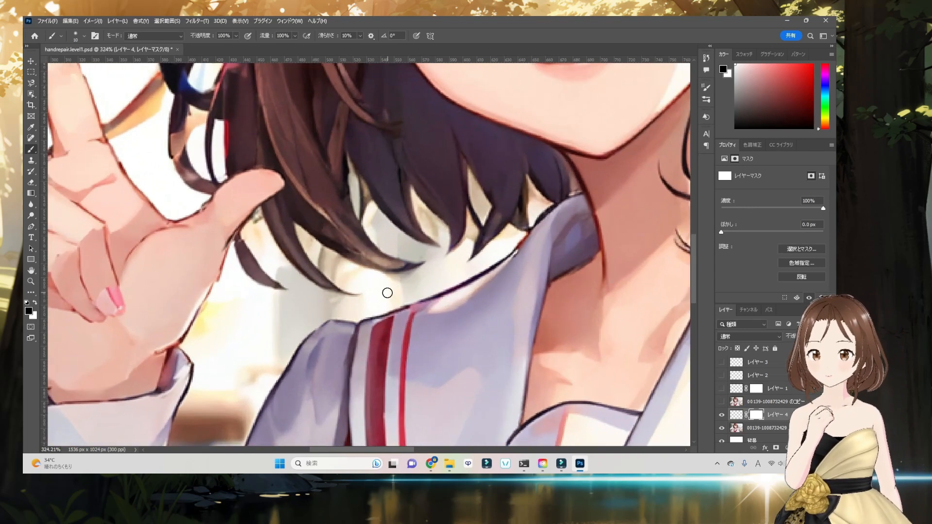
pyautogui.moveTo(340, 289); pyautogui.dragTo(517, 329)
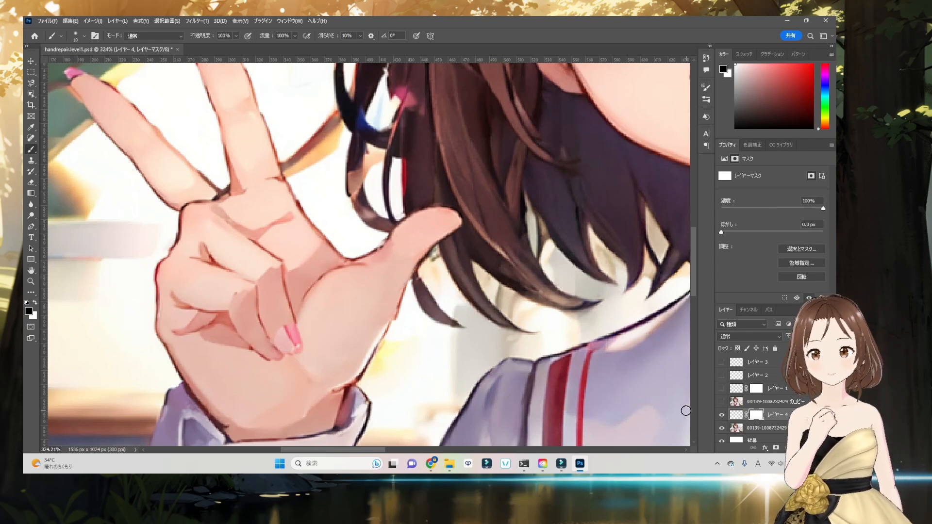
pyautogui.click(774, 364)
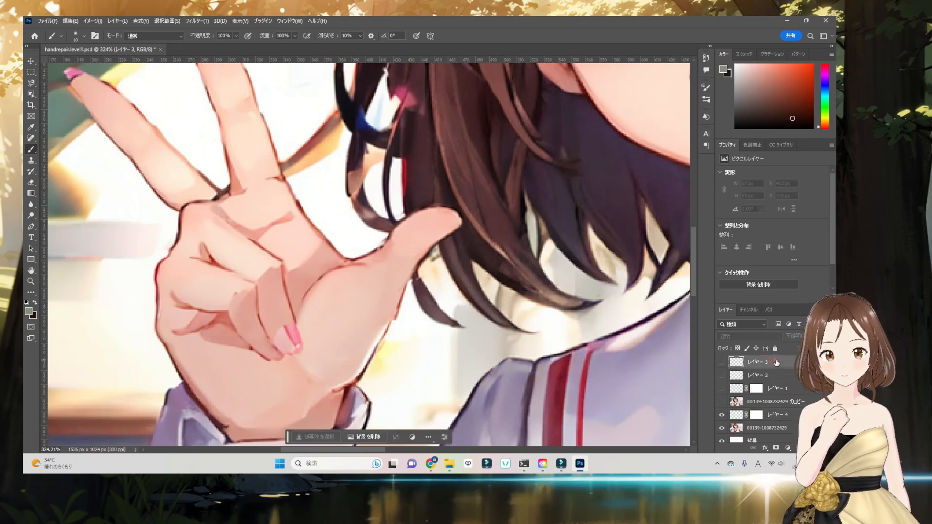
pyautogui.click(722, 363)
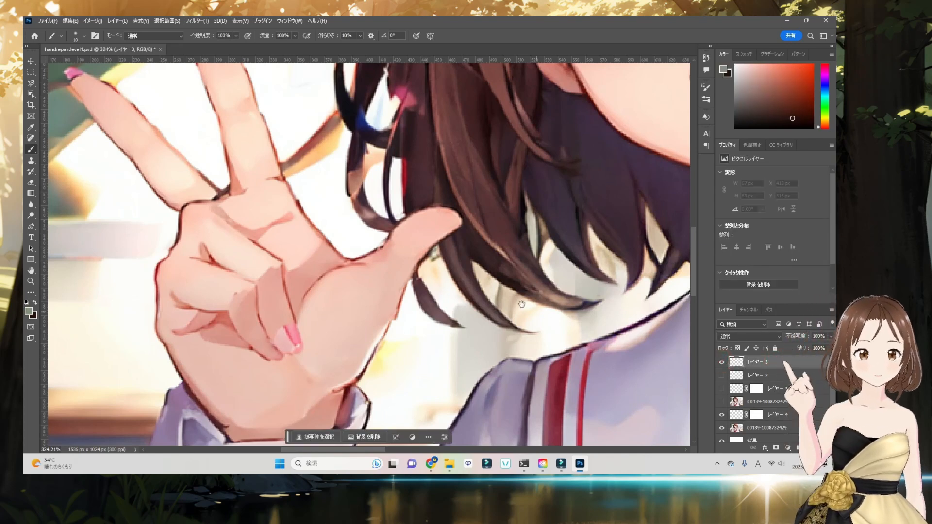
pyautogui.moveTo(496, 297)
pyautogui.mouseDown()
pyautogui.moveTo(537, 355)
pyautogui.moveTo(600, 344)
pyautogui.moveTo(632, 311)
pyautogui.mouseUp()
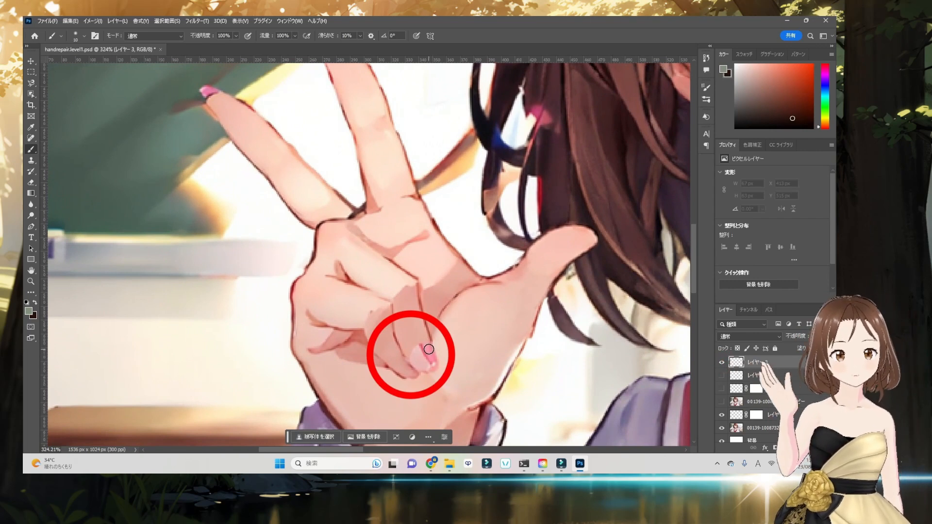
# Step: Sample the folded finger's skin colour and paint over its bright pink nail with a smaller brush on レイヤー 3
pyautogui.press('i')
pyautogui.click(420, 334)
pyautogui.press('b')
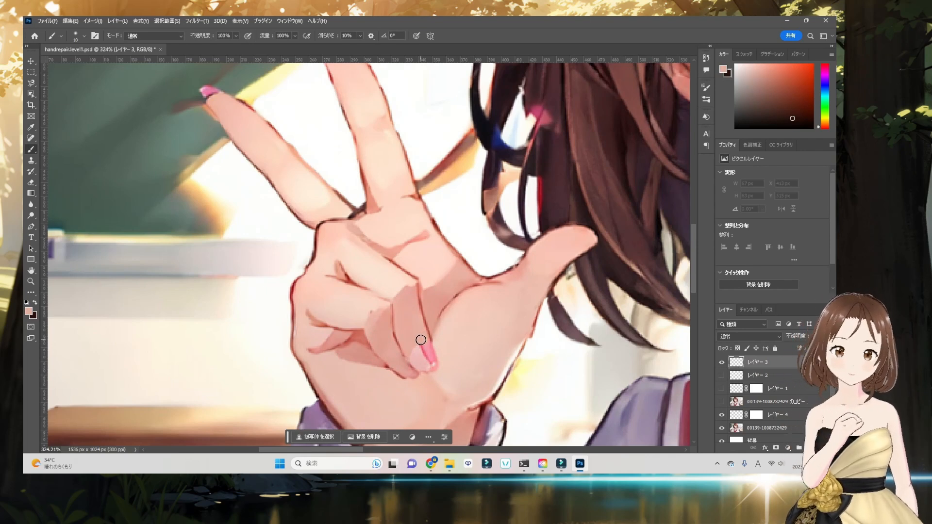
pyautogui.press('[')
pyautogui.press('[')
pyautogui.moveTo(428, 343); pyautogui.dragTo(432, 356)
pyautogui.keyDown('alt'); pyautogui.click(428, 344); pyautogui.keyUp('alt')
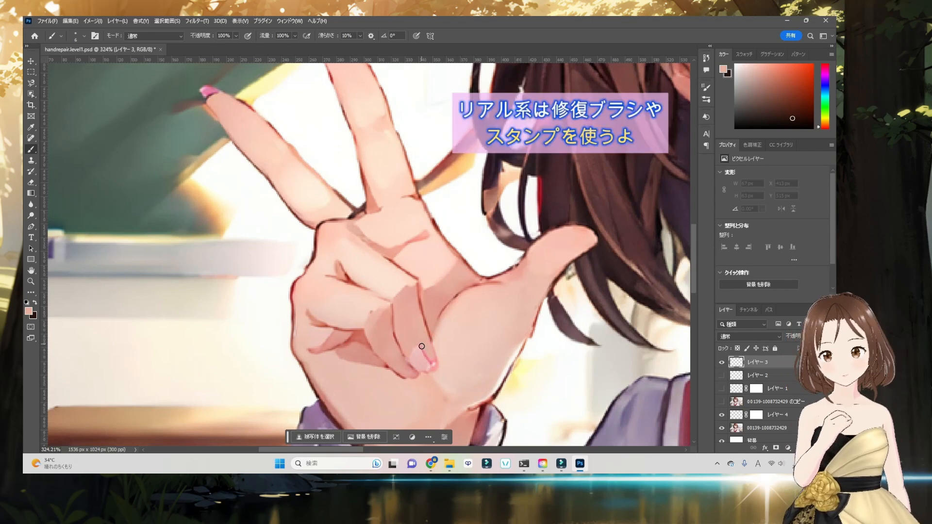
pyautogui.moveTo(424, 357); pyautogui.dragTo(431, 361)
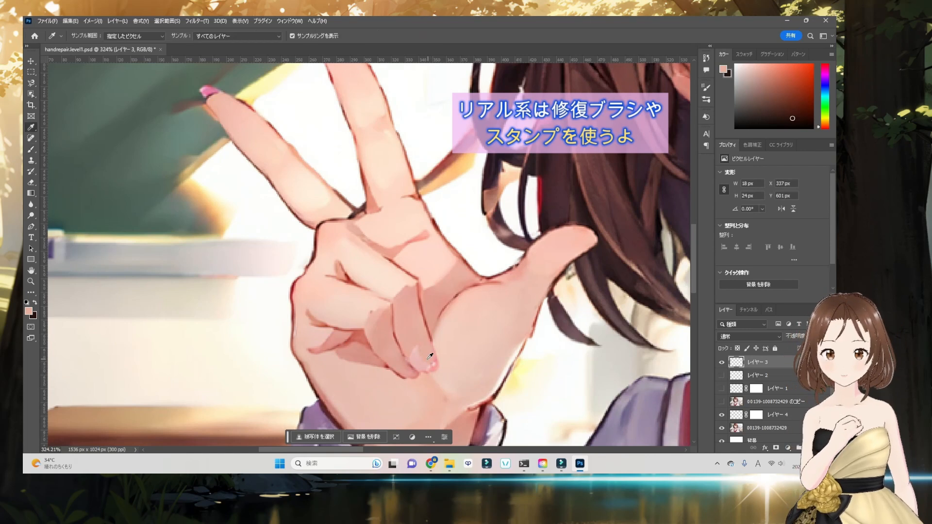
# Step: Sample the pale pink of the folded finger's nail and paint it over the nail area and the neighbouring fingertip
pyautogui.keyDown('alt'); pyautogui.click(419, 360); pyautogui.keyUp('alt')
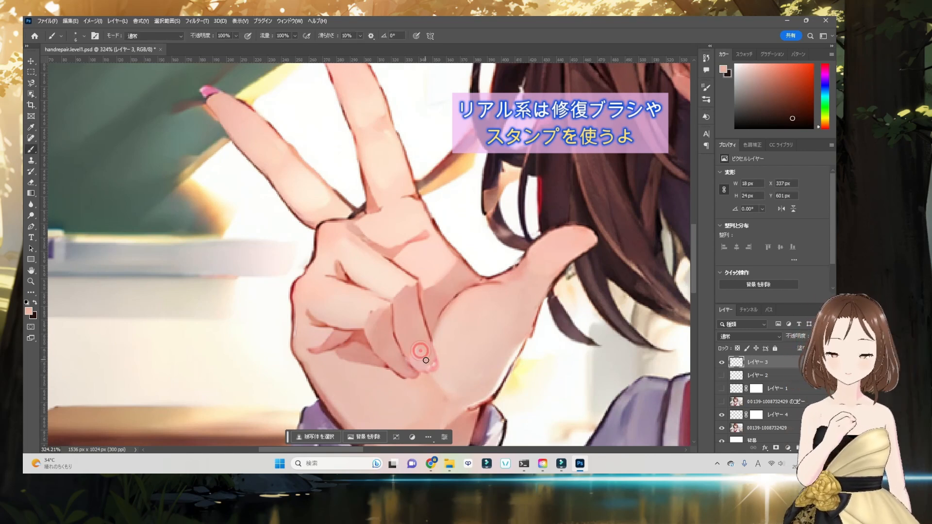
pyautogui.press('i')
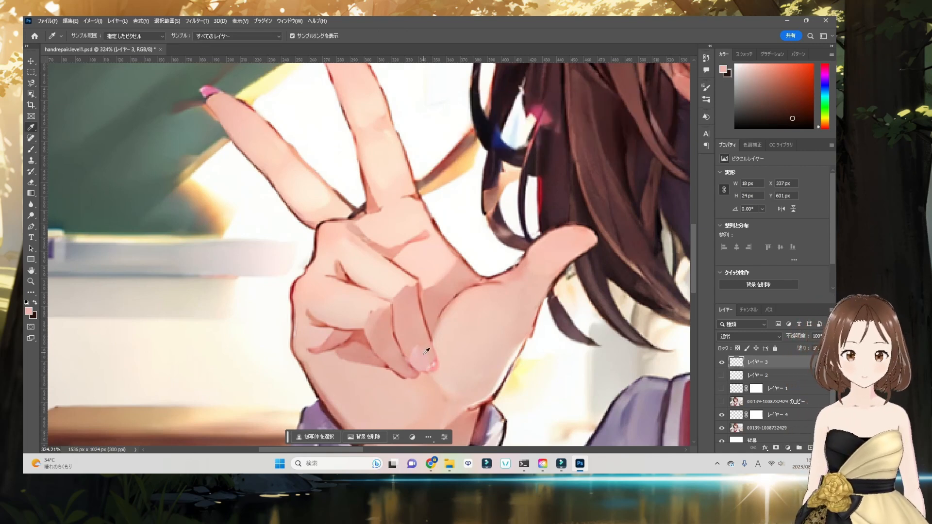
pyautogui.press('b')
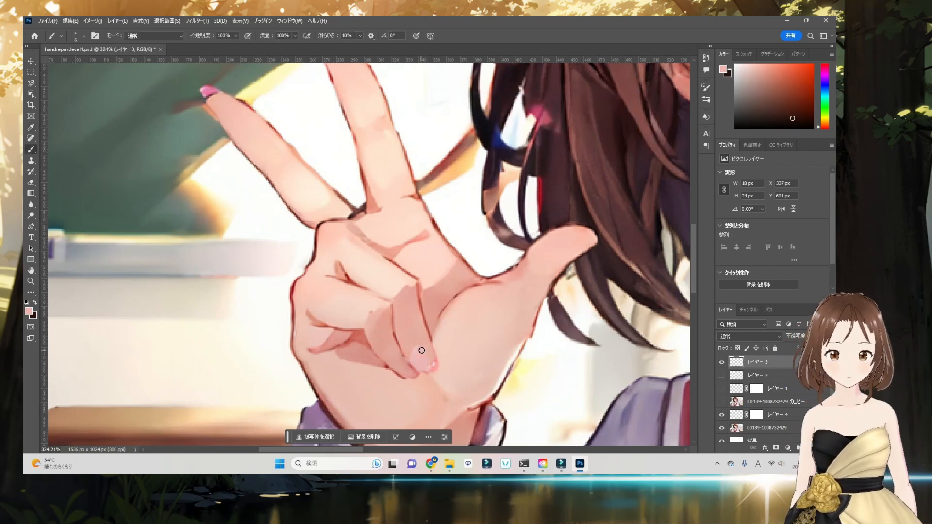
pyautogui.moveTo(421, 350); pyautogui.dragTo(429, 356)
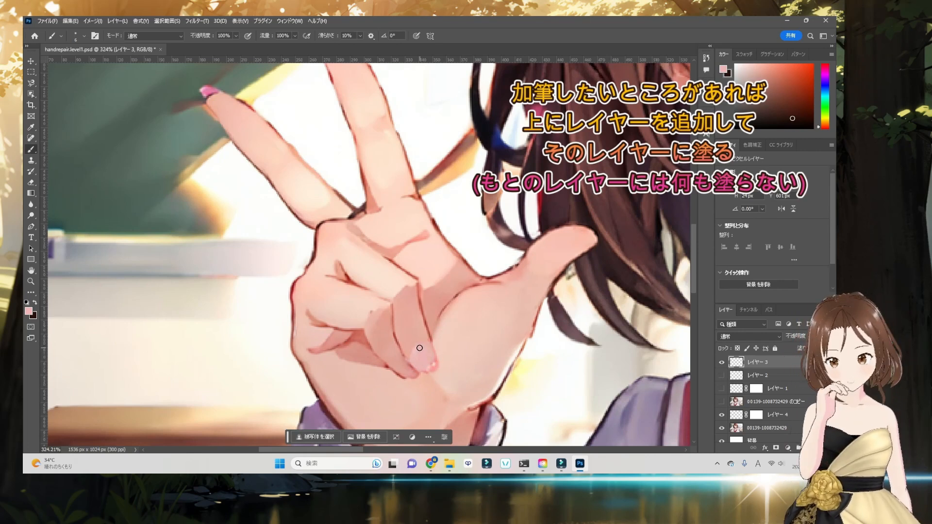
pyautogui.moveTo(411, 372); pyautogui.dragTo(411, 375)
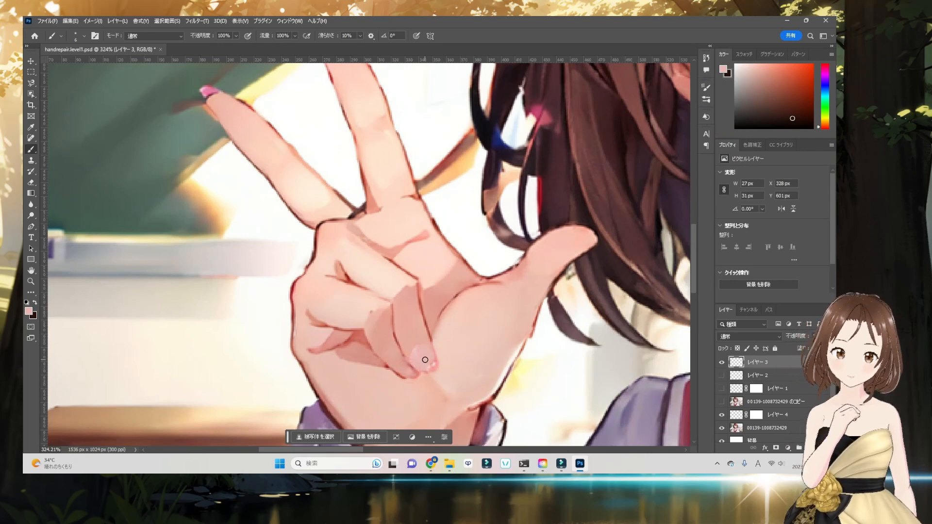
# Step: Sample the skin tone beside the folded finger's nail and touch up the nail's edges with a finer brush
pyautogui.press('i')
pyautogui.click(429, 343)
pyautogui.press('b')
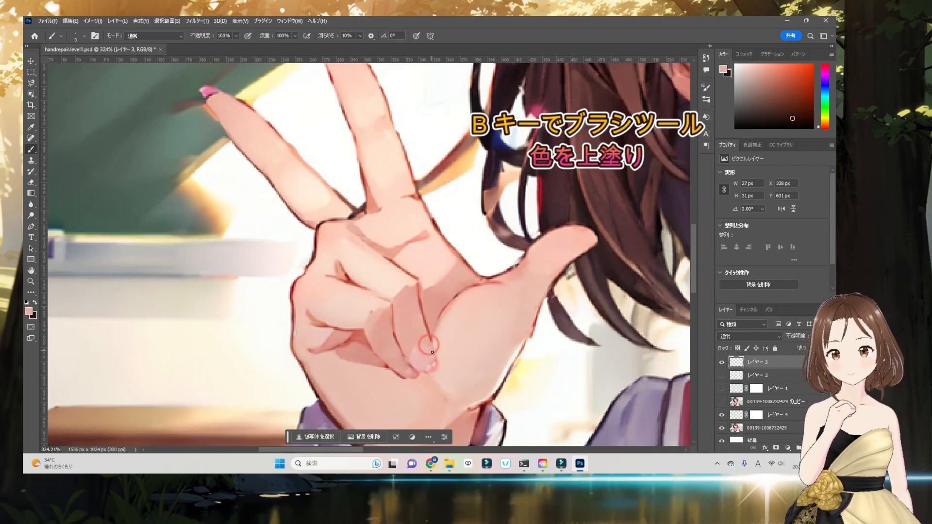
pyautogui.click(409, 361)
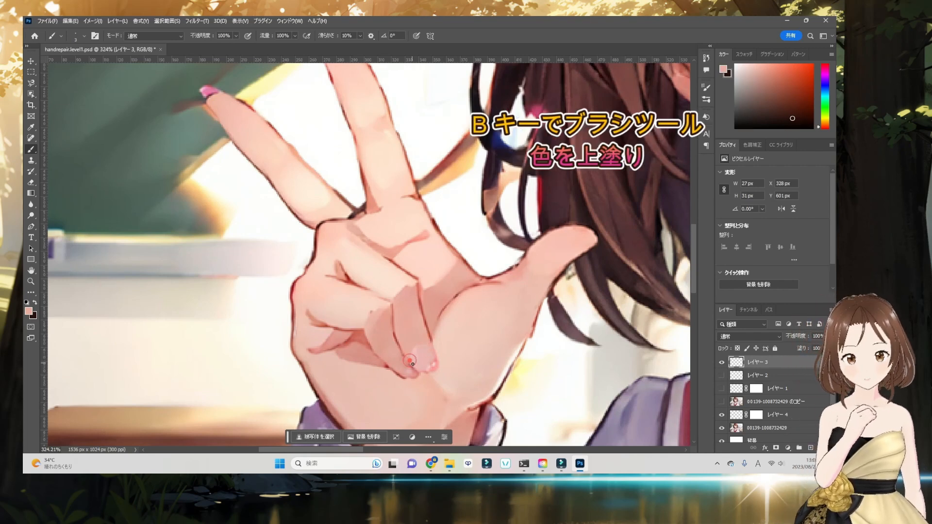
# Step: Sample the reddish outline colour beside the folded finger and extend its side outline down along the nail with a finer brush
pyautogui.press('i')
pyautogui.click(434, 335)
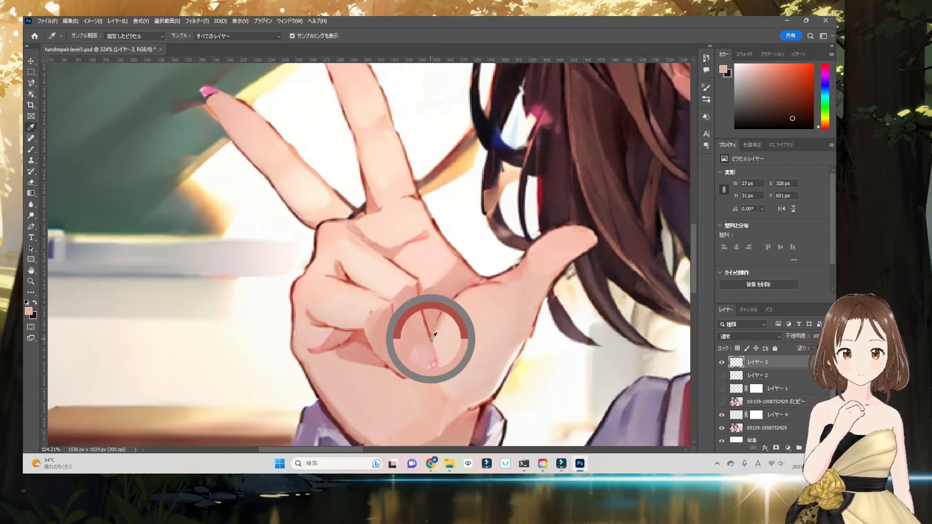
pyautogui.press('b')
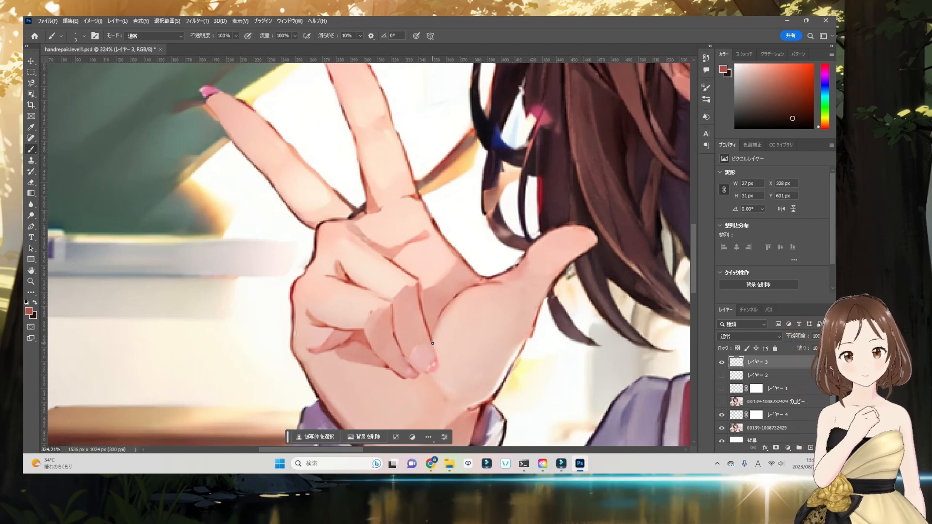
pyautogui.scroll(5, 428, 344)
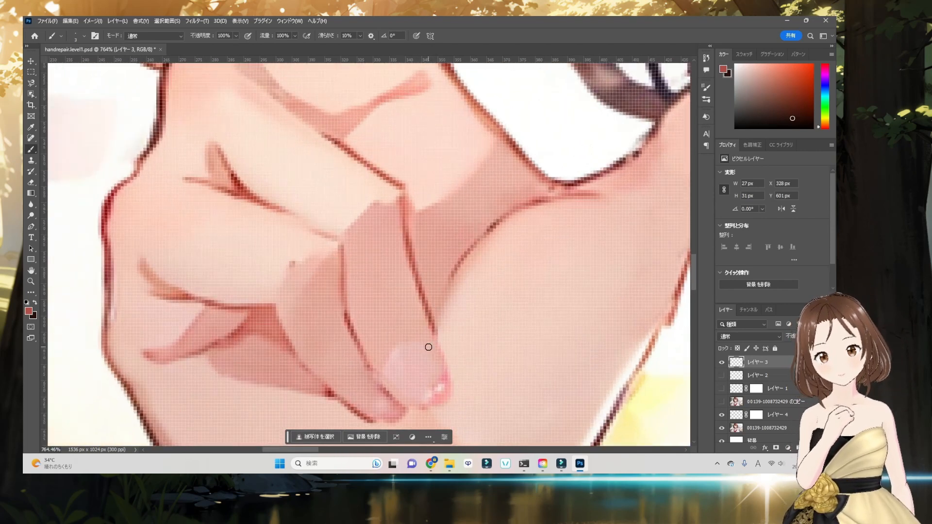
pyautogui.moveTo(453, 373); pyautogui.dragTo(455, 331)
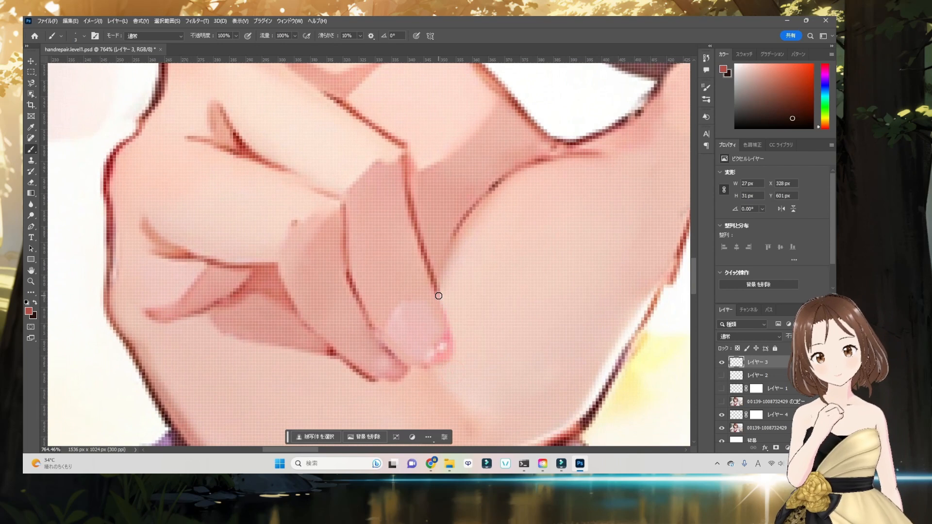
pyautogui.moveTo(438, 296); pyautogui.dragTo(445, 316)
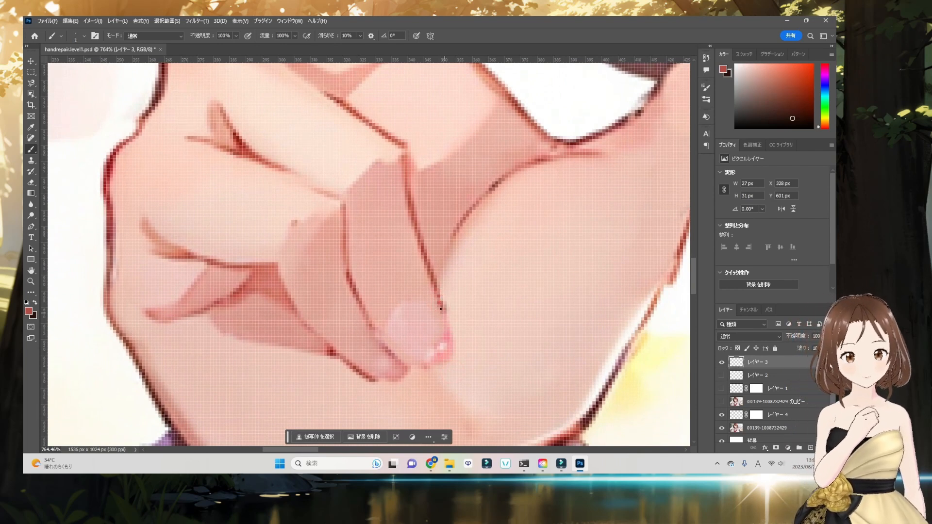
pyautogui.click(439, 300)
pyautogui.click(445, 314)
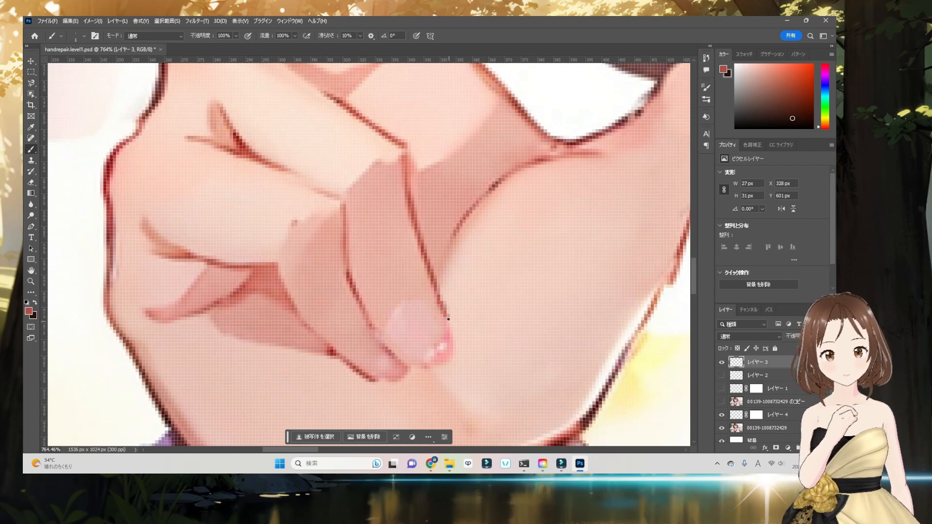
pyautogui.click(448, 320)
pyautogui.click(450, 326)
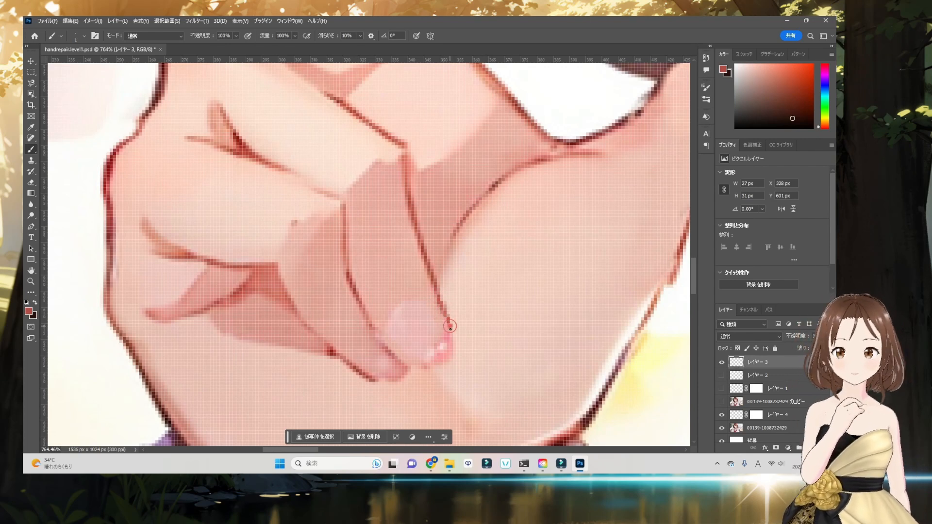
# Step: Paint the missing reddish outline along the undersides of the two folded fingertips
pyautogui.click(416, 369)
pyautogui.click(411, 367)
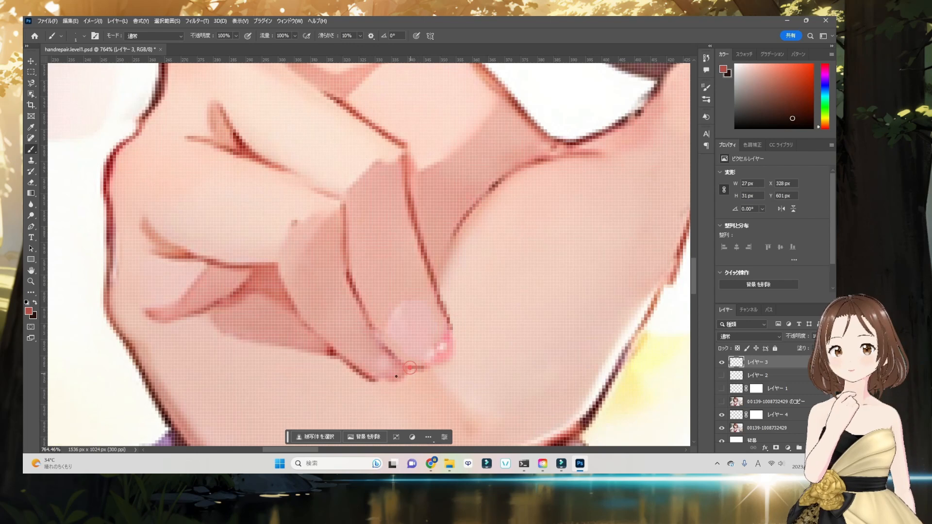
pyautogui.moveTo(377, 381); pyautogui.dragTo(387, 383)
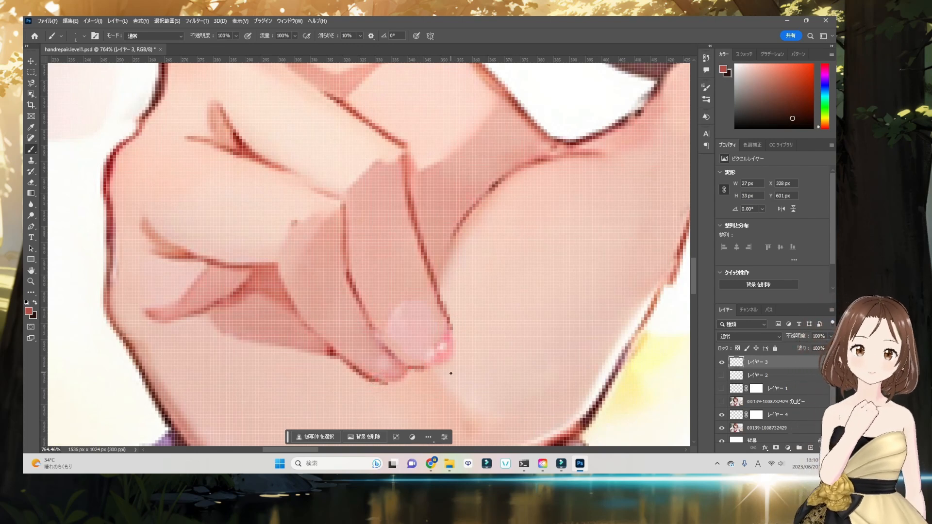
# Step: Sample the light skin tone at the base of the outermost raised finger and touch up its edge where the two raised fingers meet
pyautogui.scroll(-10, 348, 339)
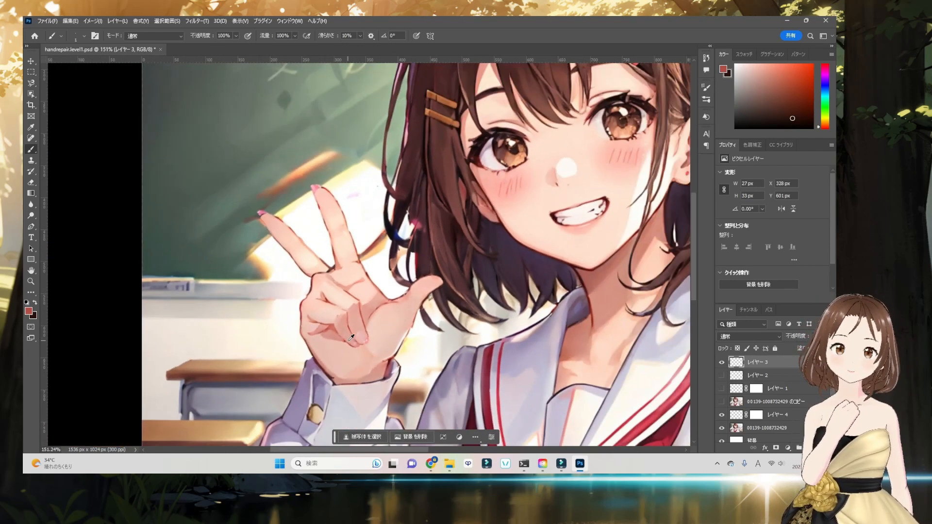
pyautogui.scroll(6, 348, 340)
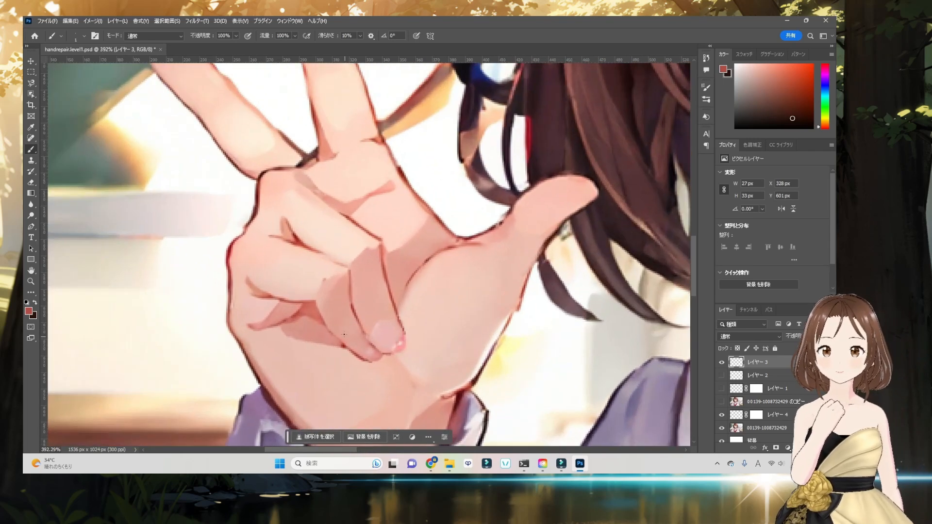
pyautogui.moveTo(316, 263); pyautogui.dragTo(432, 360)
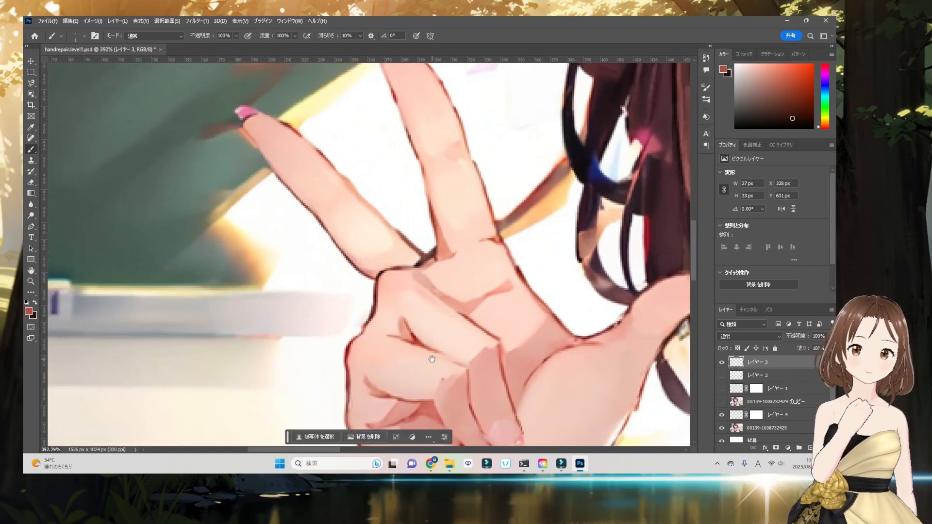
pyautogui.keyDown('alt'); pyautogui.click(414, 259); pyautogui.keyUp('alt')
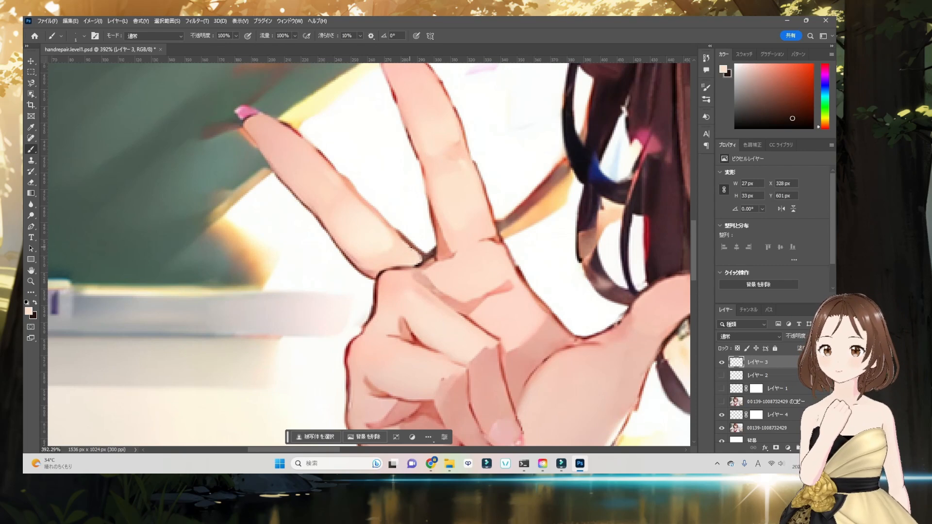
pyautogui.moveTo(416, 249); pyautogui.dragTo(395, 234)
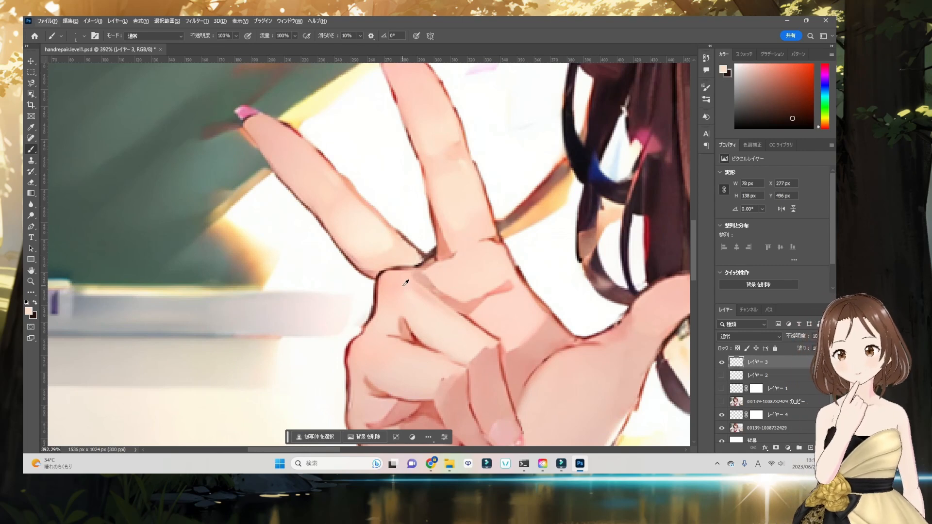
pyautogui.moveTo(360, 239)
pyautogui.mouseDown()
pyautogui.moveTo(418, 306)
pyautogui.moveTo(484, 356)
pyautogui.mouseUp()
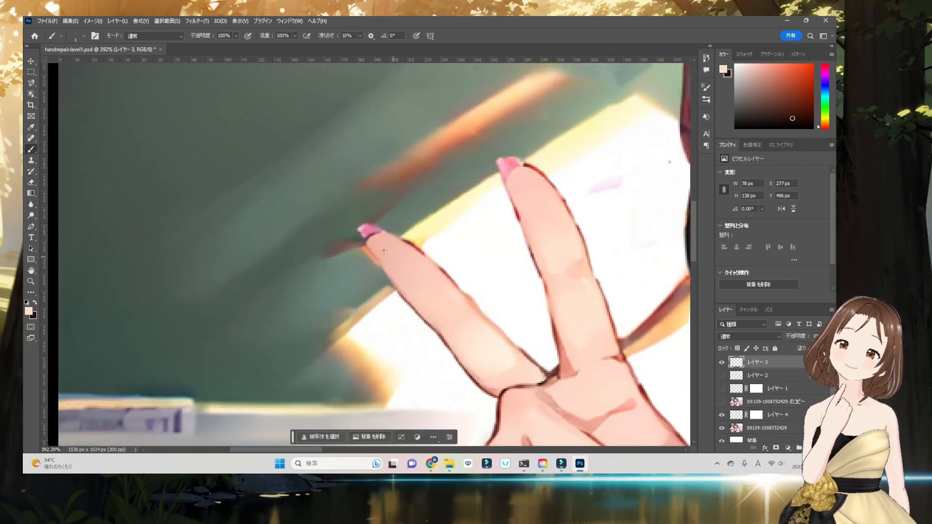
pyautogui.keyDown('alt'); pyautogui.click(355, 228); pyautogui.keyUp('alt')
pyautogui.moveTo(355, 230); pyautogui.dragTo(366, 223)
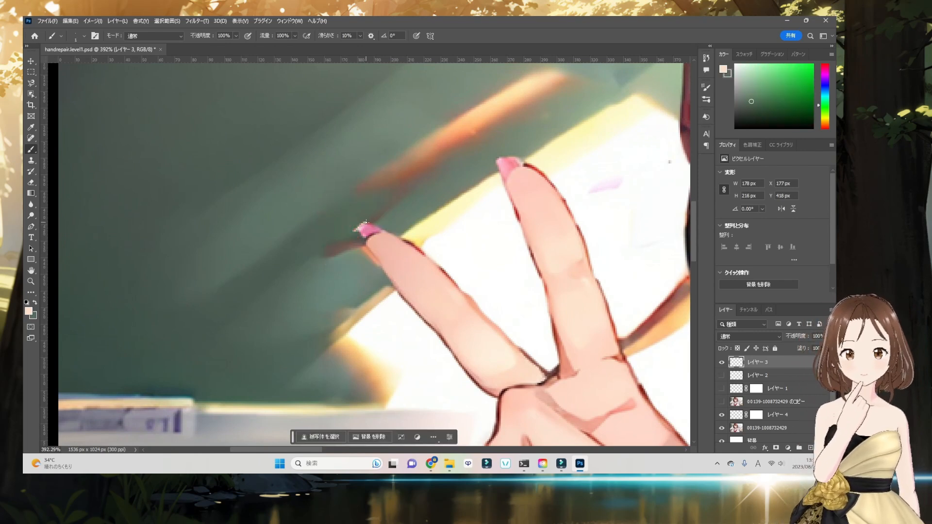
pyautogui.hotkey('ctrl', 'z')
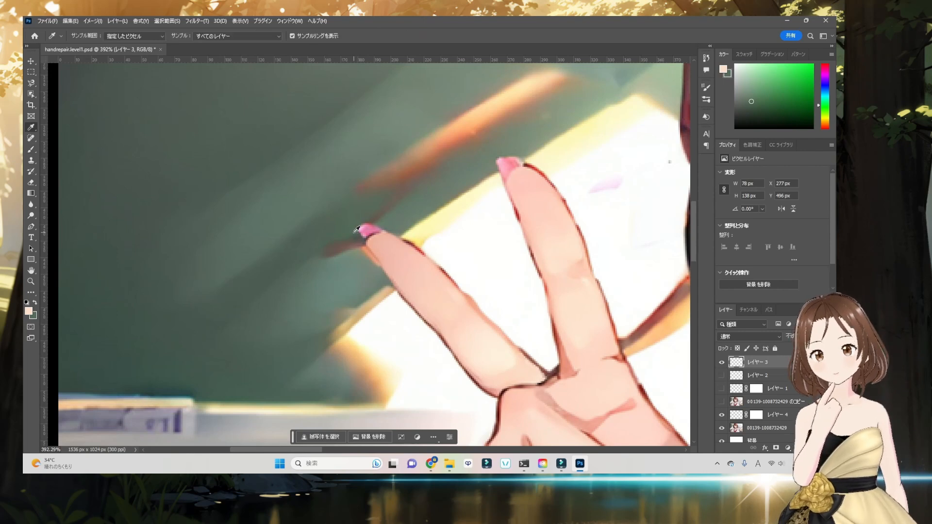
# Step: Sample the green background beside each raised fingertip and paint over the protruding edges of both pink nails to shorten them
pyautogui.keyDown('alt'); pyautogui.click(353, 233); pyautogui.keyUp('alt')
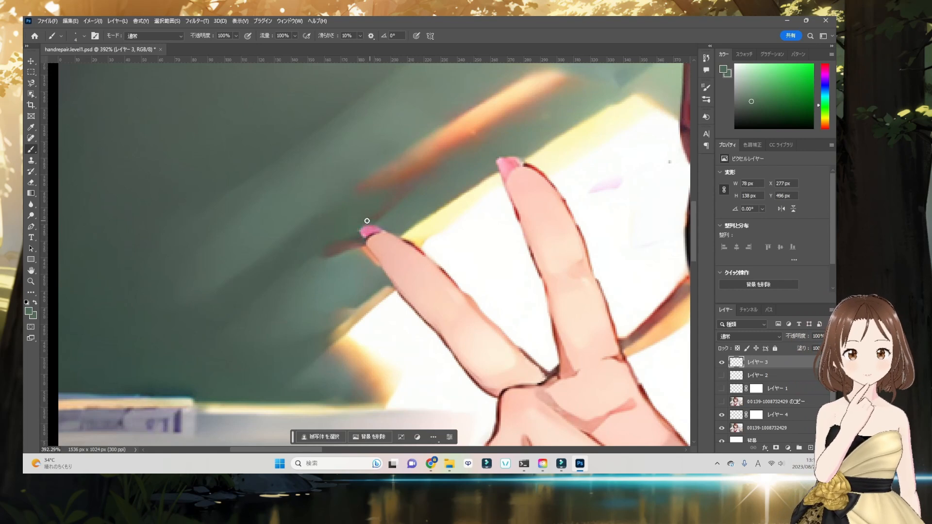
pyautogui.moveTo(357, 233); pyautogui.dragTo(368, 222)
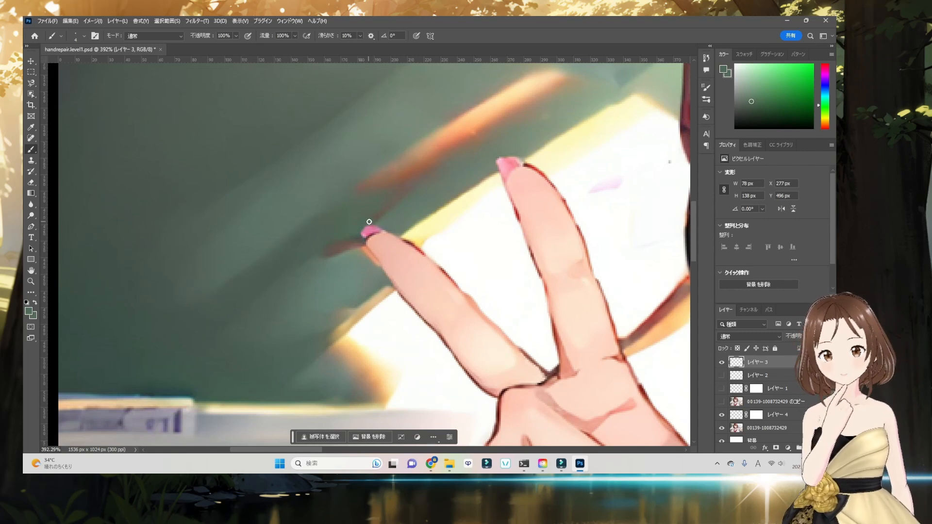
pyautogui.keyDown('alt'); pyautogui.click(491, 162); pyautogui.keyUp('alt')
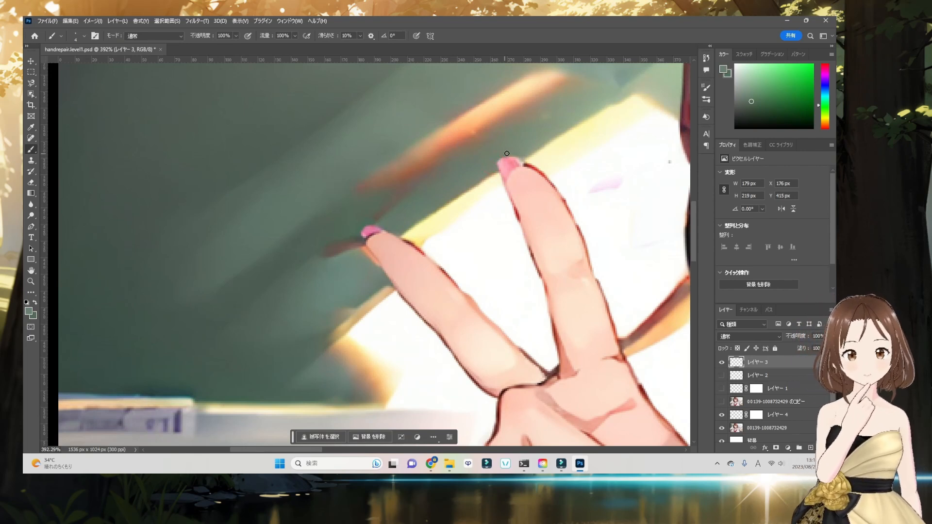
pyautogui.moveTo(495, 166)
pyautogui.mouseDown()
pyautogui.moveTo(516, 155)
pyautogui.moveTo(495, 159)
pyautogui.mouseUp()
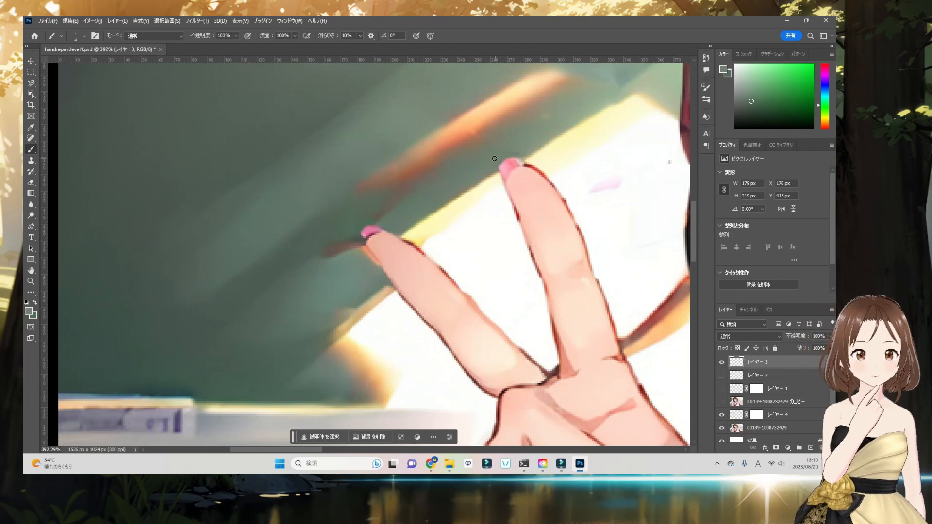
# Step: Resample the green beside the outermost raised finger's nail and refine the nail's edge with the brush
pyautogui.keyDown('alt'); pyautogui.click(360, 231); pyautogui.keyUp('alt')
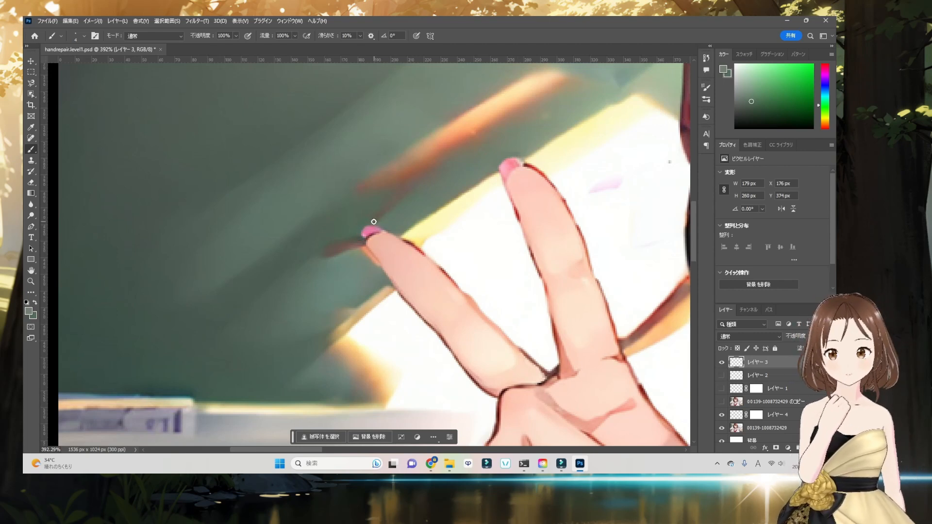
pyautogui.press('i')
pyautogui.click(365, 224)
pyautogui.press('b')
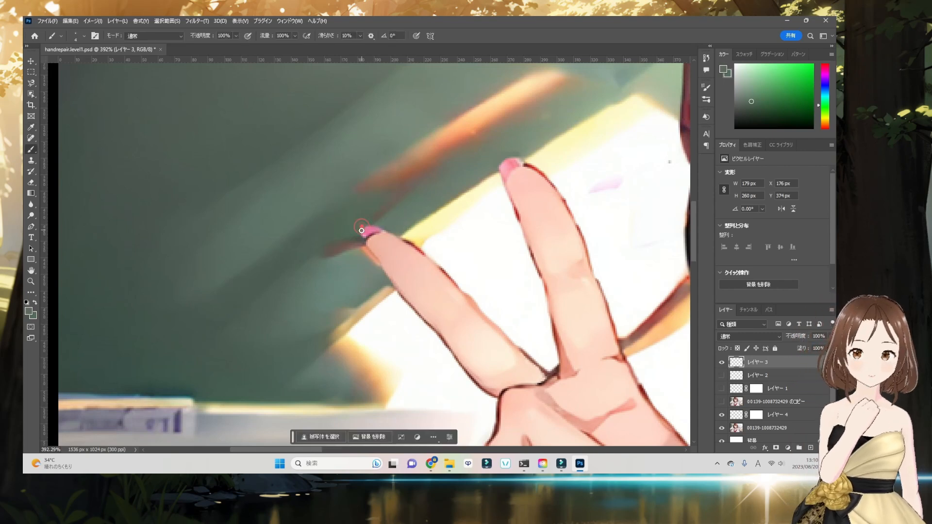
# Step: Fit the whole image in view and open the export options for the retouched illustration
pyautogui.hotkey('ctrl', '0')
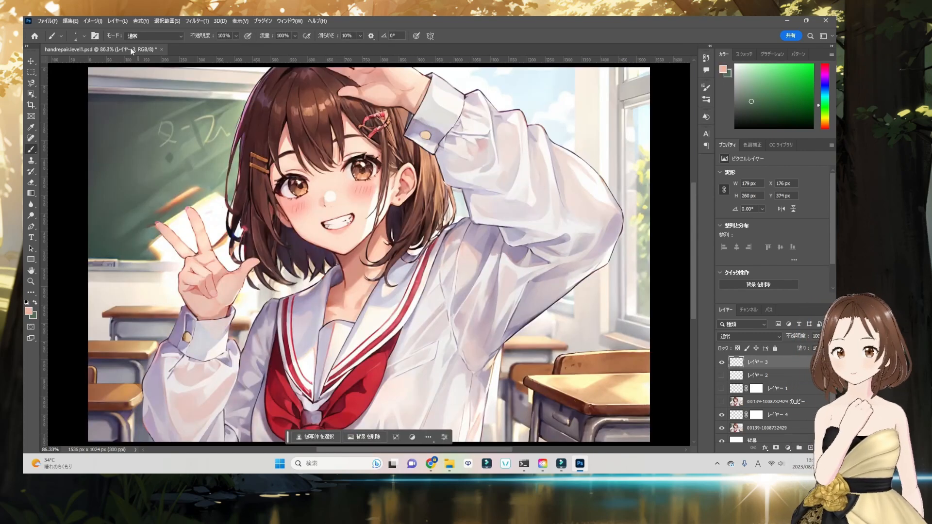
pyautogui.click(47, 21)
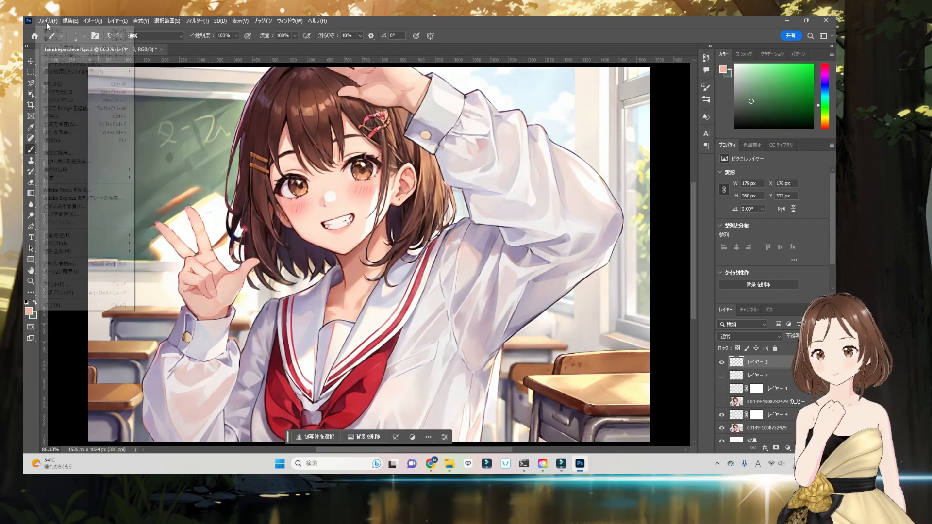
pyautogui.moveTo(127, 174)
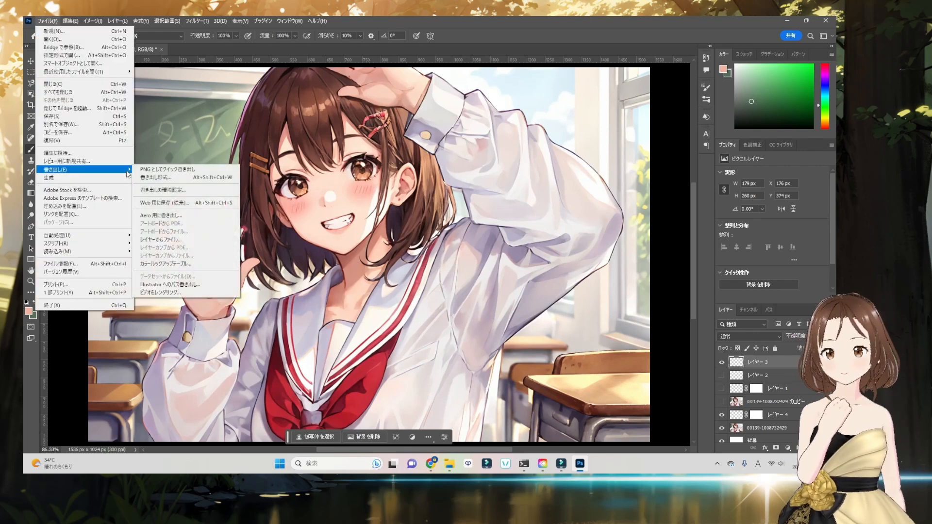